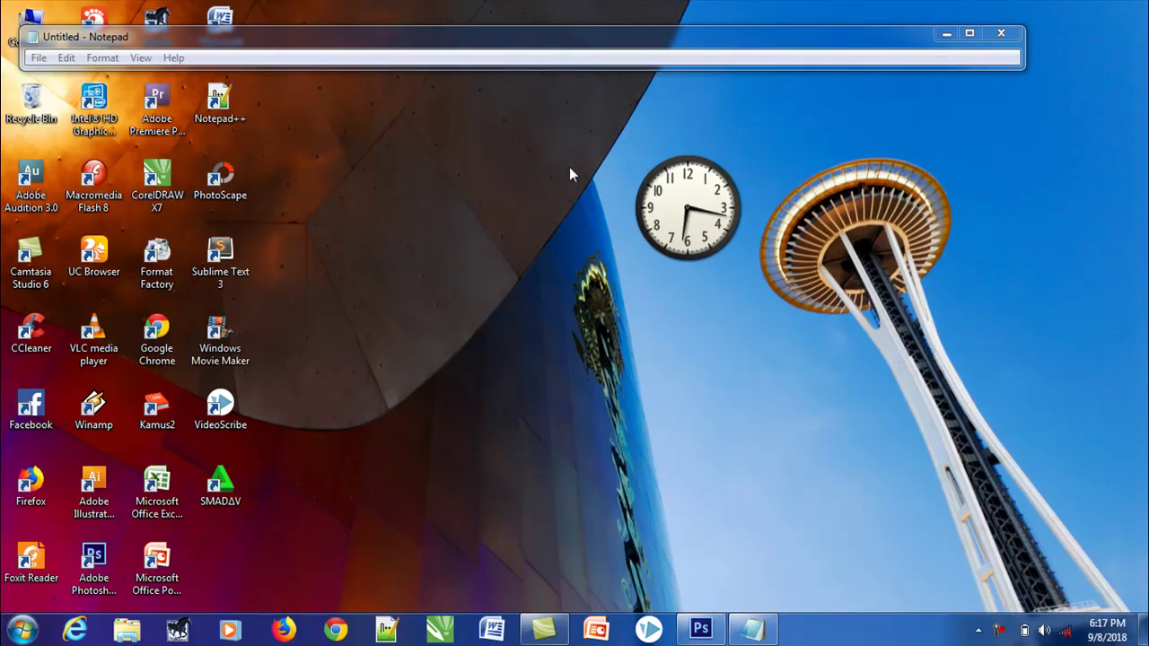
# Enlarge the Notepad tutorial notes to show the title and steps 1–2, checking Photoshop in between.
pyautogui.moveTo(541, 67)
pyautogui.mouseDown()
pyautogui.moveTo(562, 153)
pyautogui.moveTo(556, 199)
pyautogui.mouseUp()
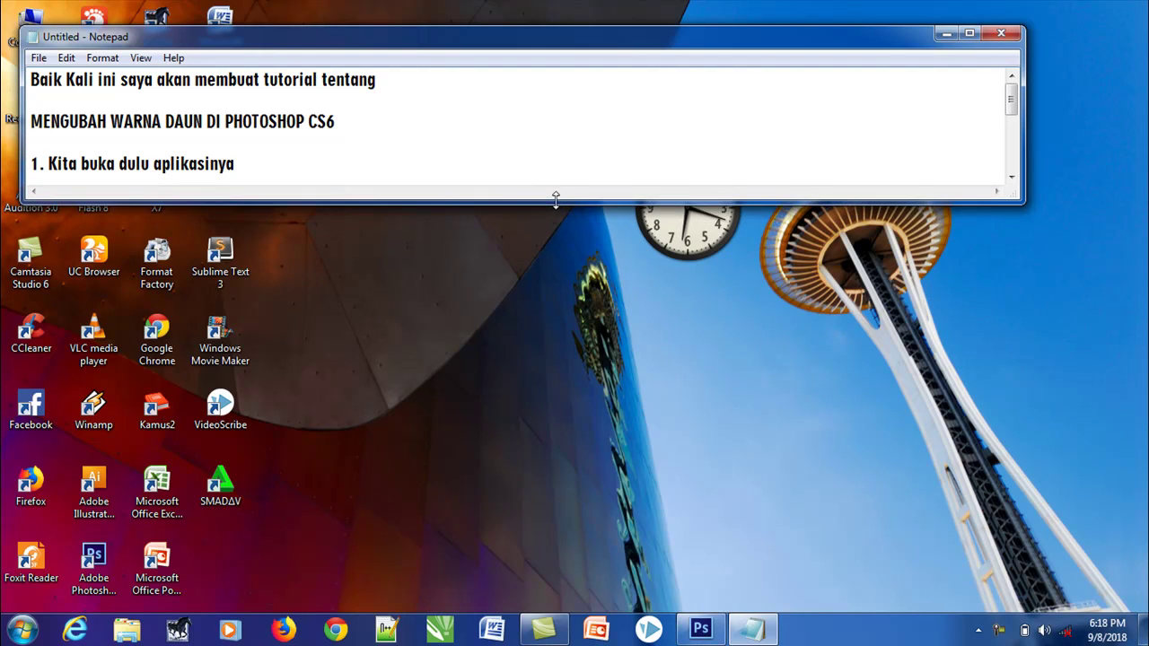
pyautogui.click(701, 628)
pyautogui.click(754, 633)
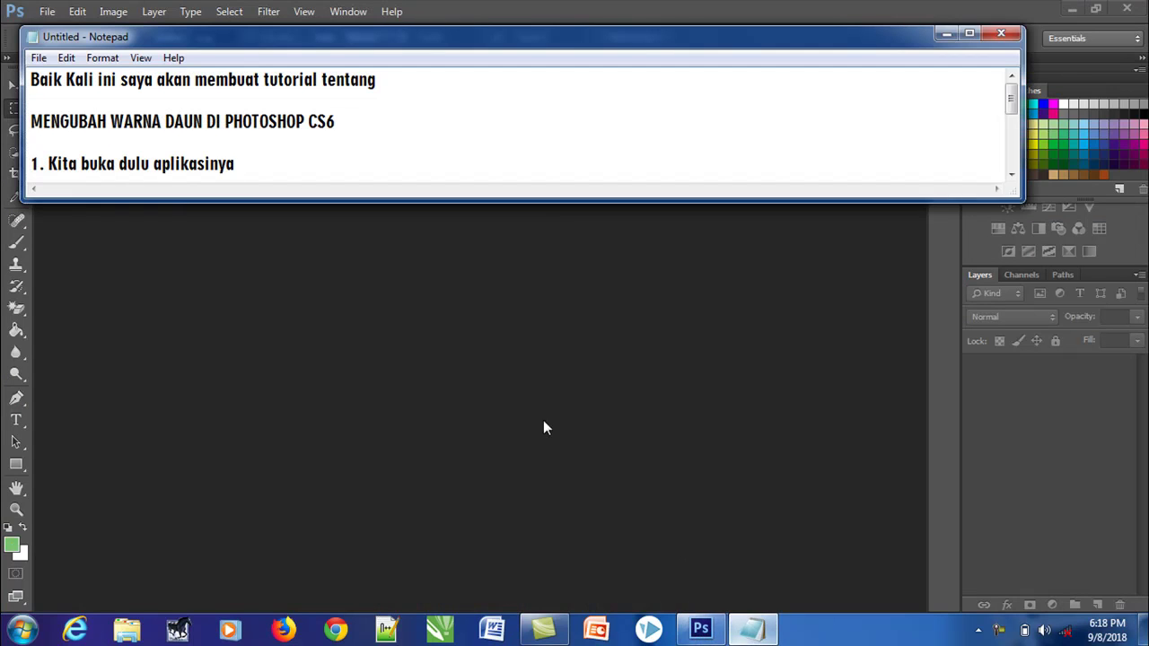
pyautogui.moveTo(445, 201); pyautogui.dragTo(447, 225)
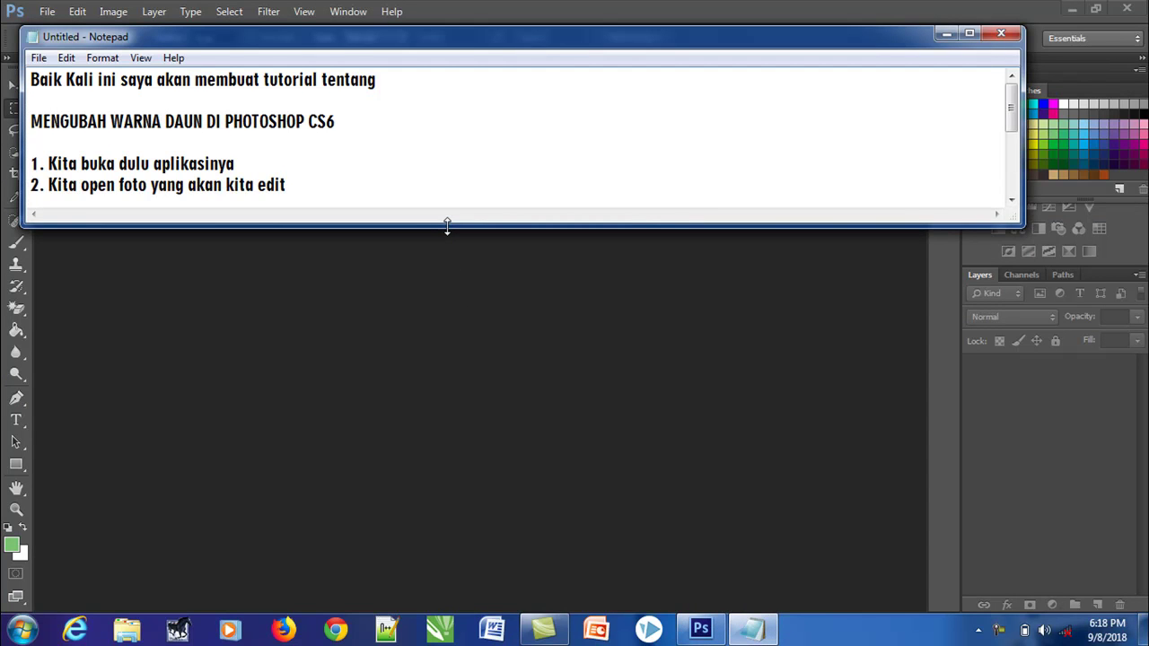
# Start File > Open and browse to the Background folder on Local Disk (D:).
pyautogui.click(452, 307)
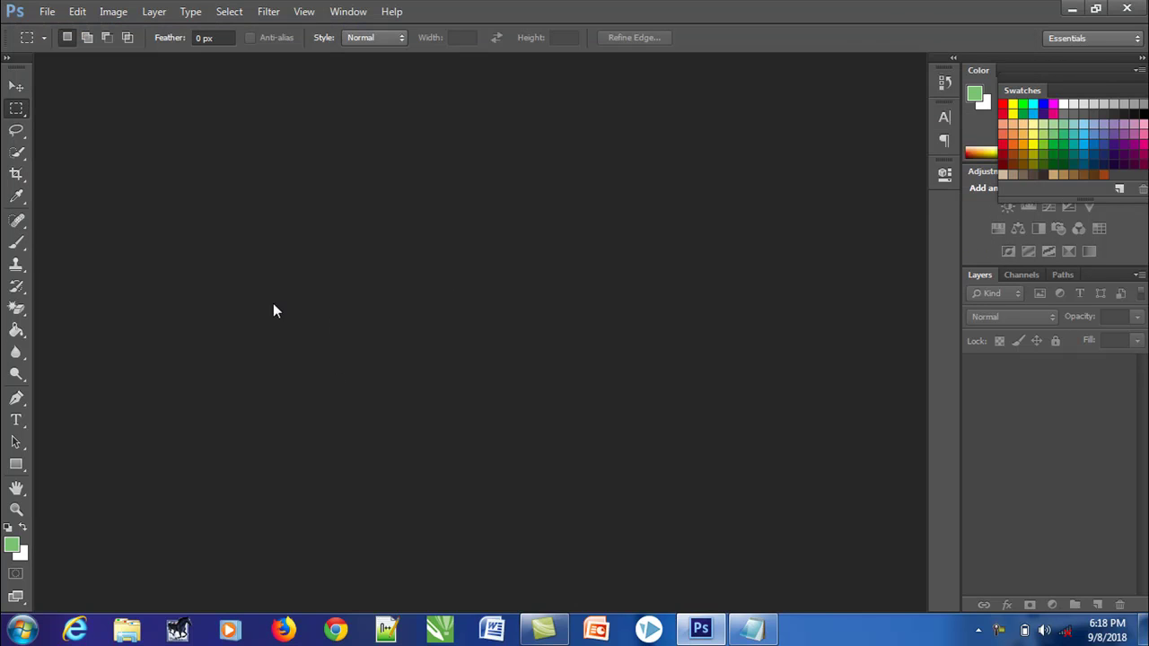
pyautogui.click(47, 11)
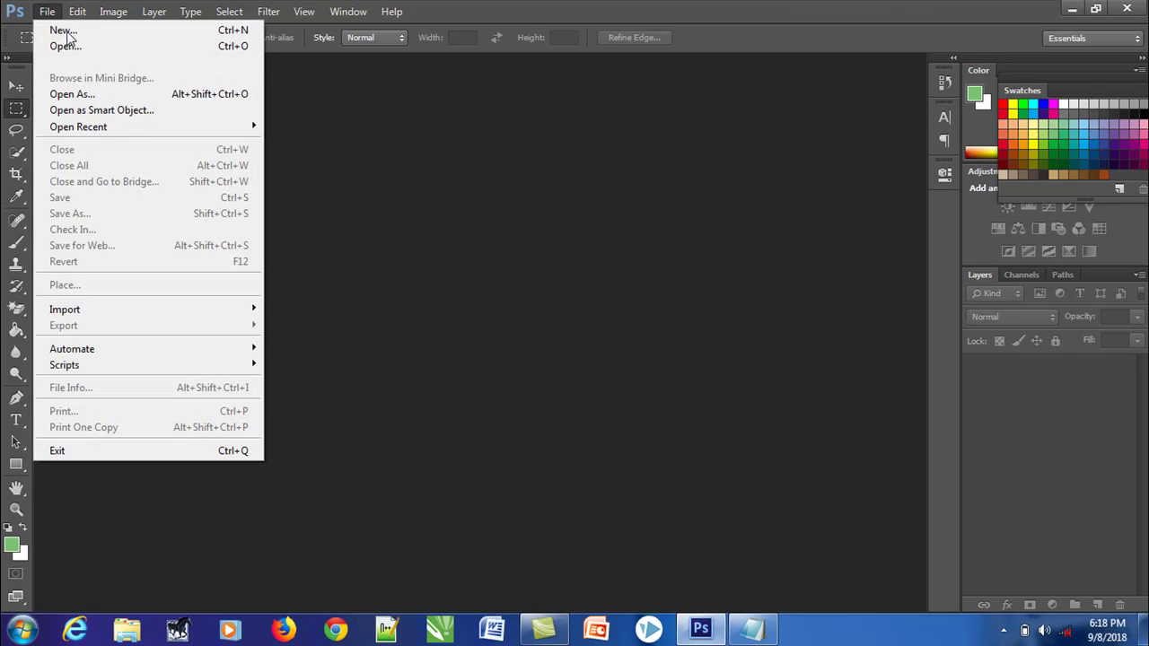
pyautogui.click(64, 44)
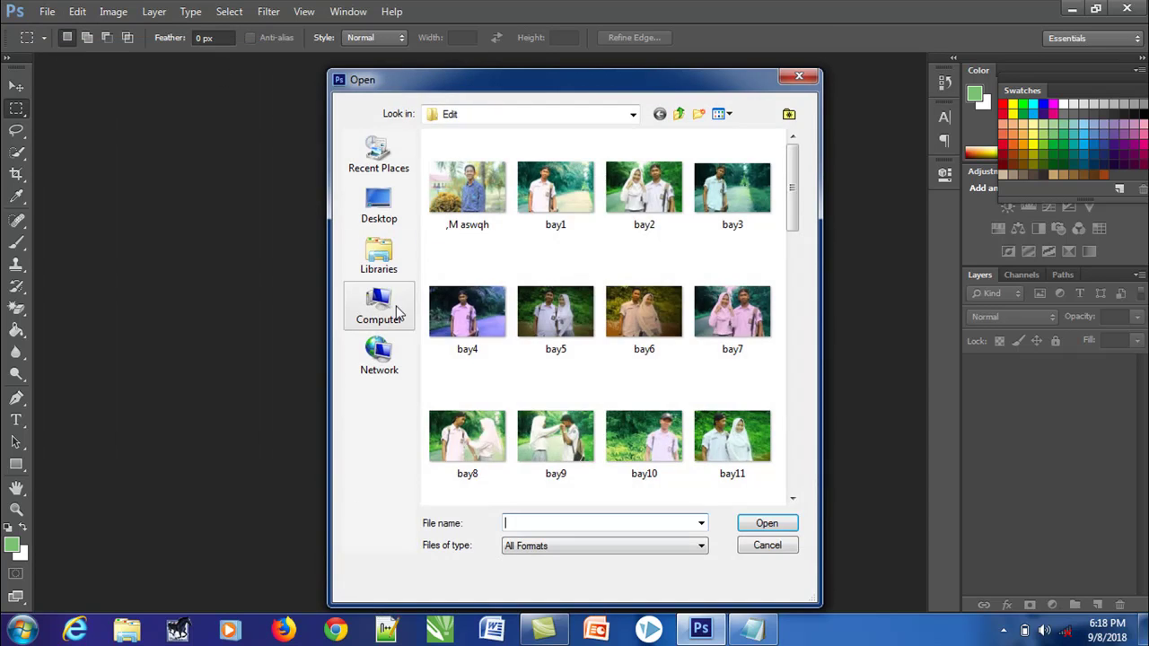
pyautogui.click(384, 303)
pyautogui.doubleClick(527, 228)
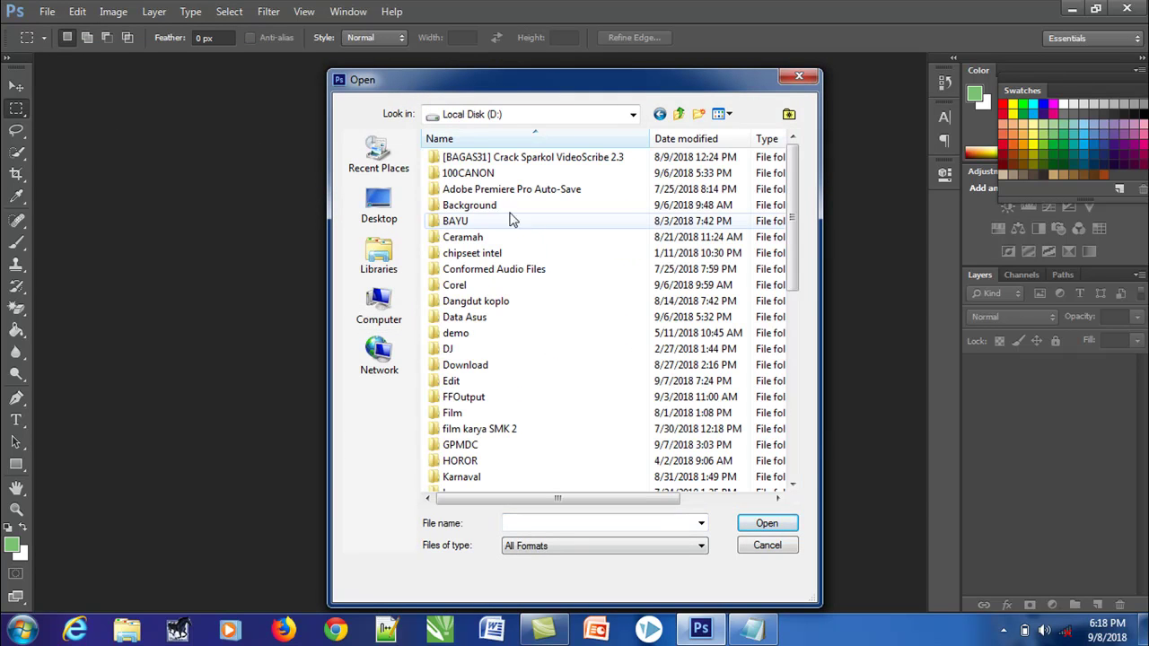
pyautogui.doubleClick(491, 215)
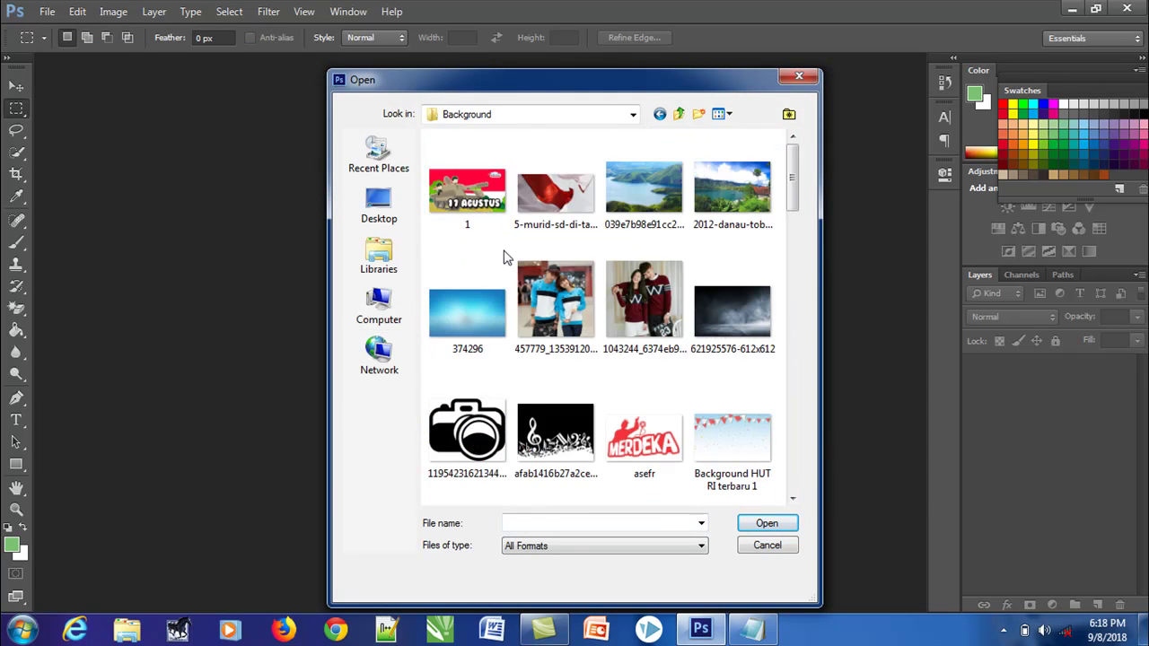
# Find and open the 'konsep Foto Model' portrait image in the Background folder.
pyautogui.scroll(-5, 509, 258)
pyautogui.scroll(-3, 516, 265)
pyautogui.scroll(-3, 583, 273)
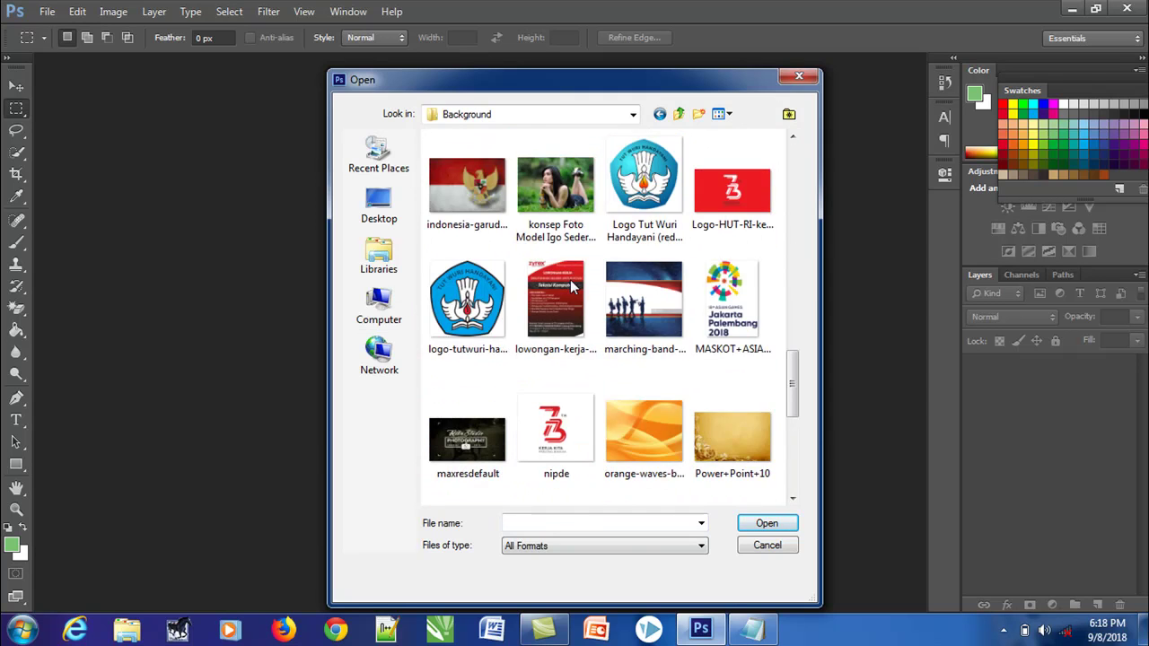
pyautogui.scroll(-3, 573, 285)
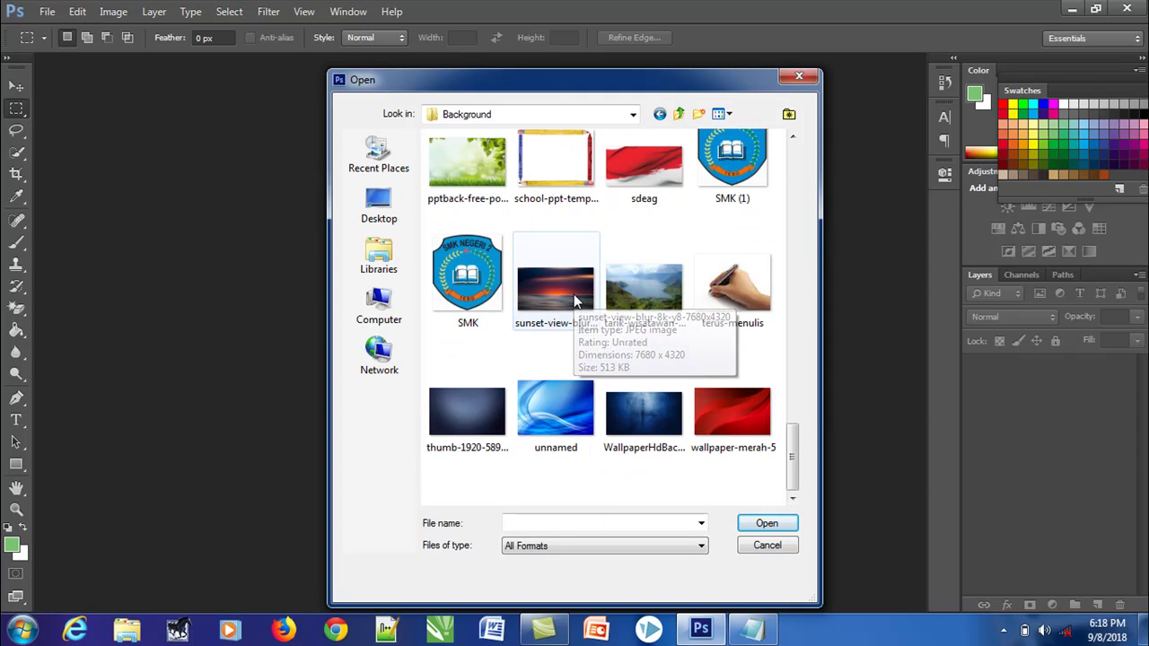
pyautogui.scroll(5, 574, 294)
pyautogui.scroll(3, 567, 289)
pyautogui.doubleClick(575, 332)
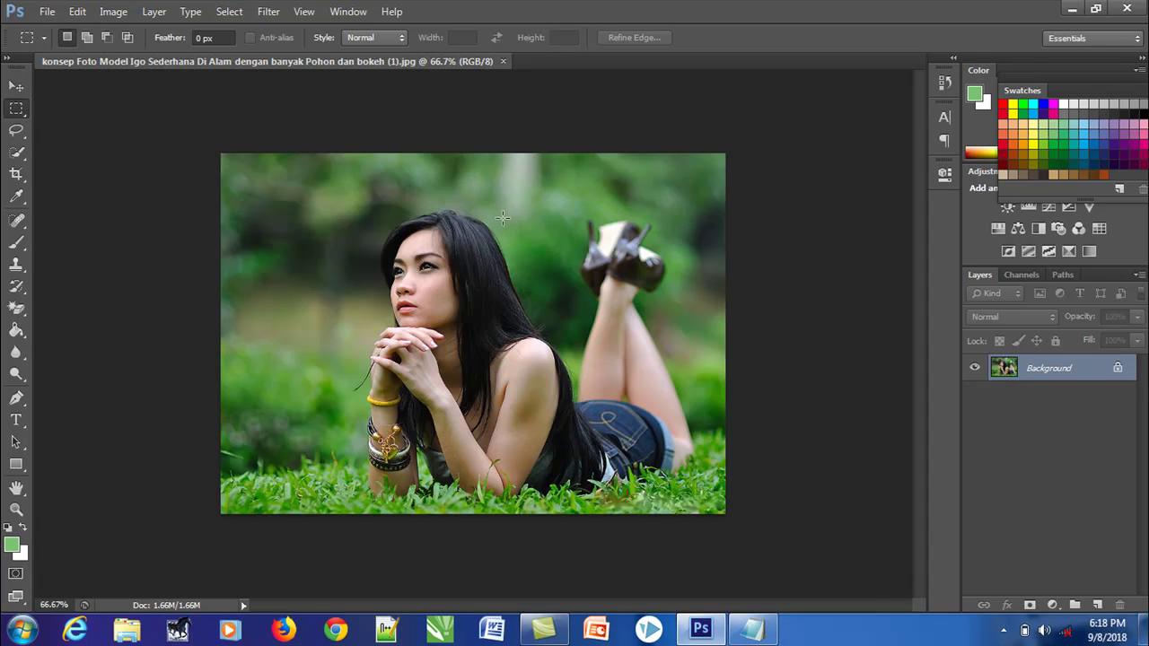
# Reveal step 3 in the notes, unlock the Background as Layer 0, then show step 4.
pyautogui.click(753, 629)
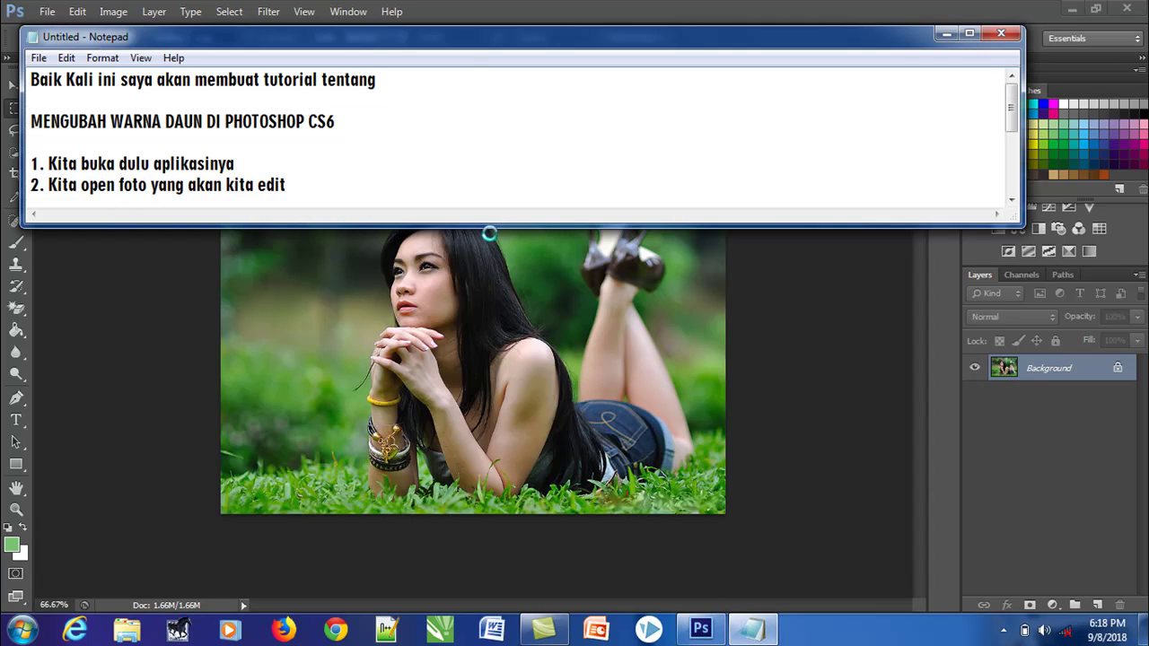
pyautogui.moveTo(492, 224); pyautogui.dragTo(492, 241)
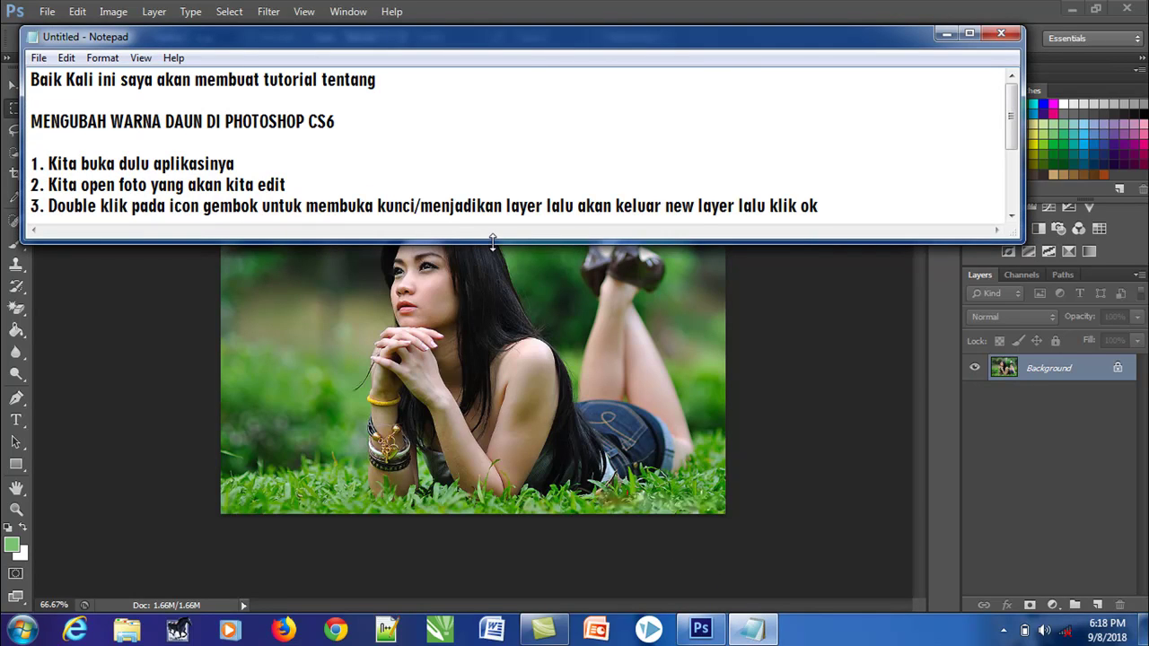
pyautogui.click(657, 372)
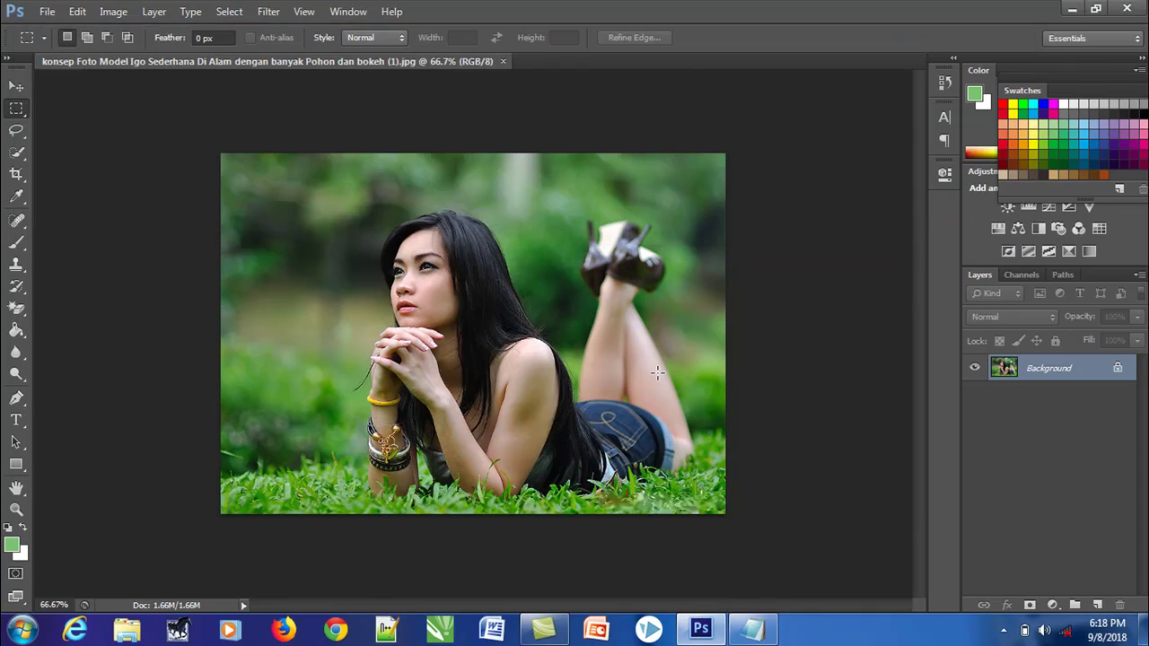
pyautogui.doubleClick(1117, 371)
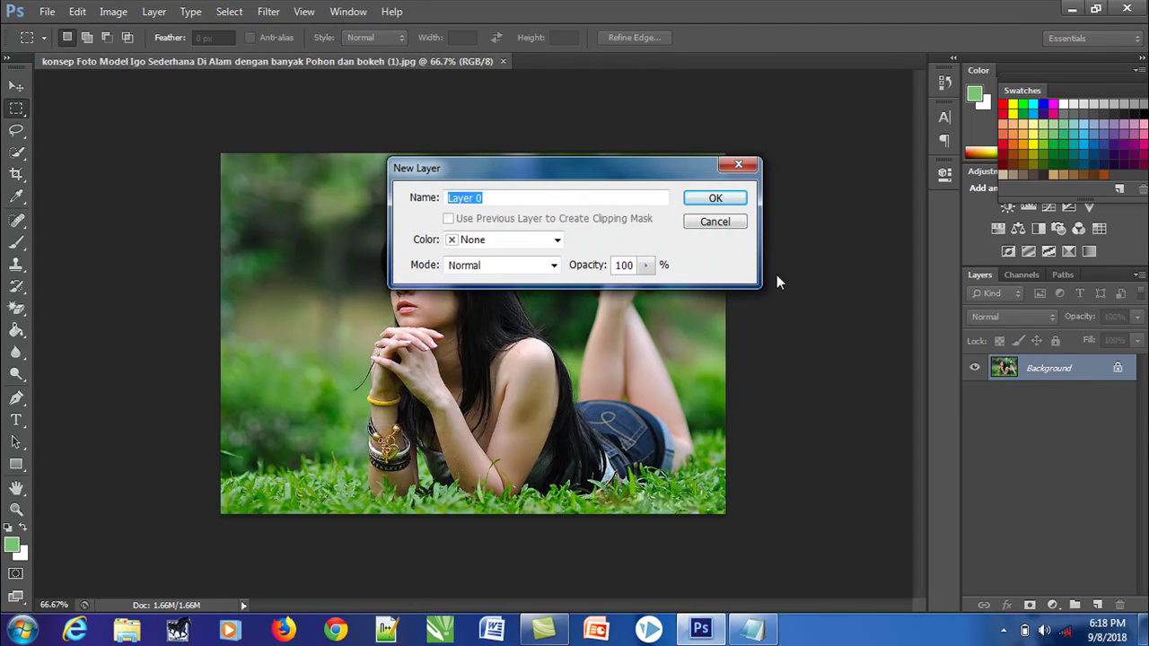
pyautogui.click(711, 198)
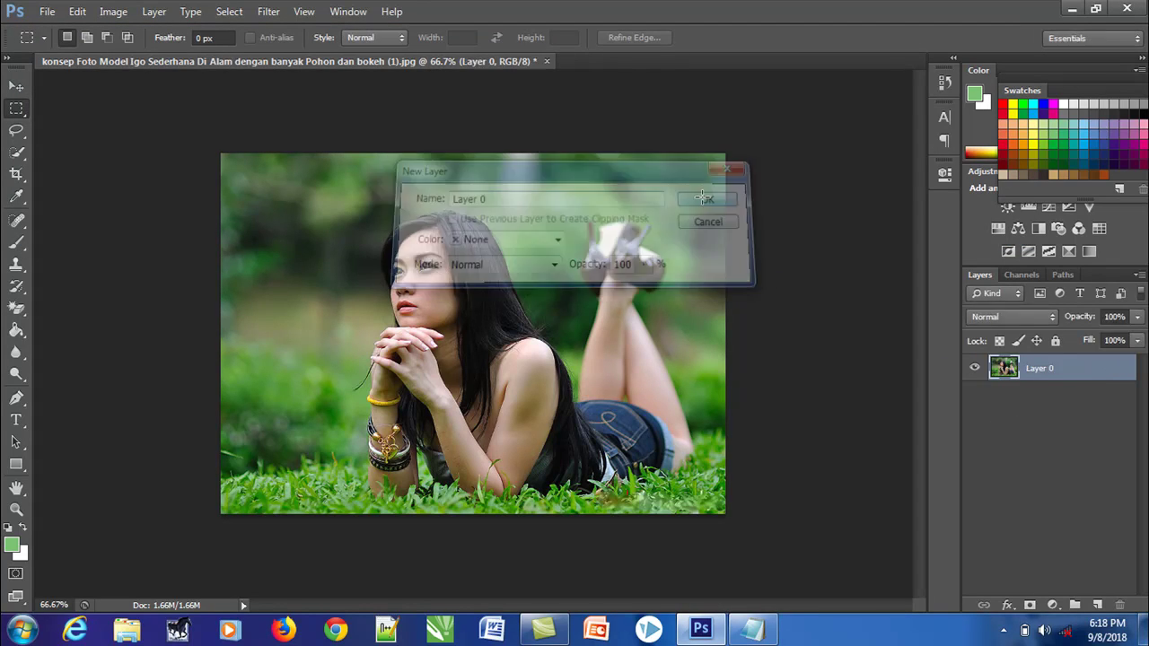
pyautogui.click(752, 629)
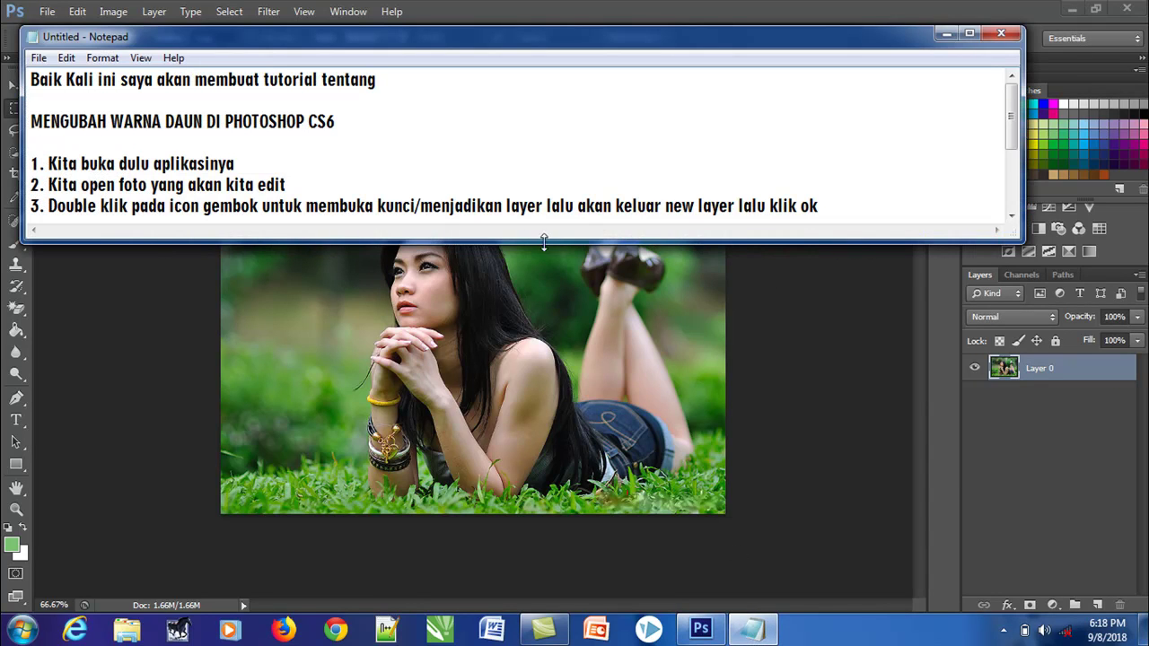
pyautogui.moveTo(548, 237); pyautogui.dragTo(549, 255)
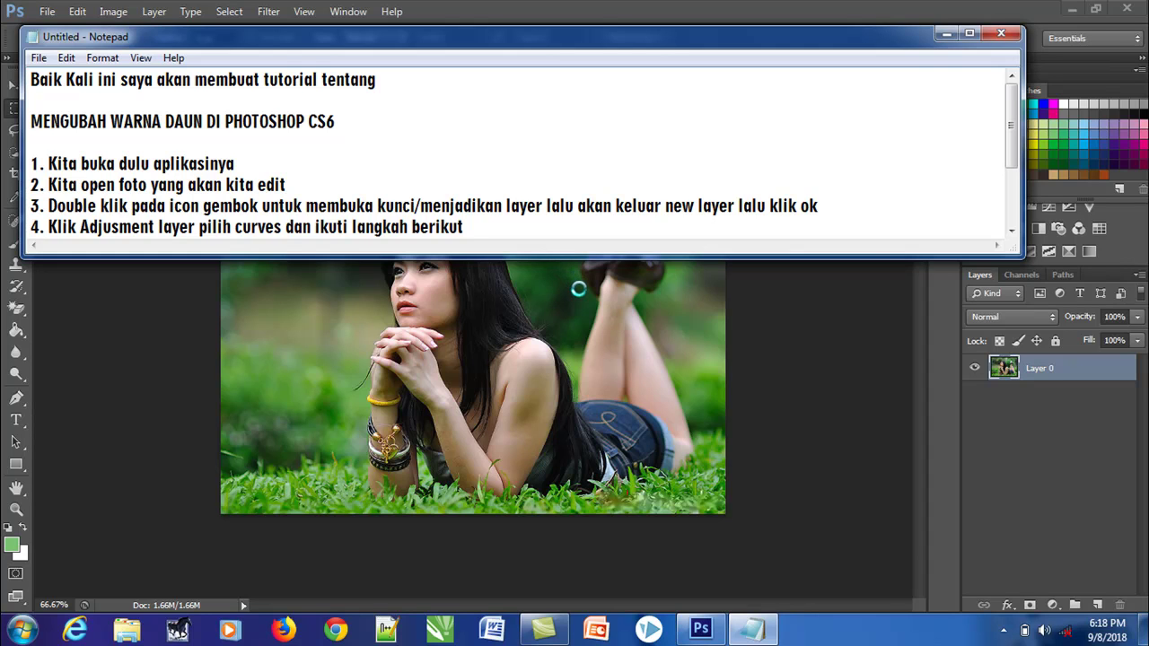
# Add a Curves adjustment layer with raised upper and lower points, then toggle it to compare.
pyautogui.click(579, 288)
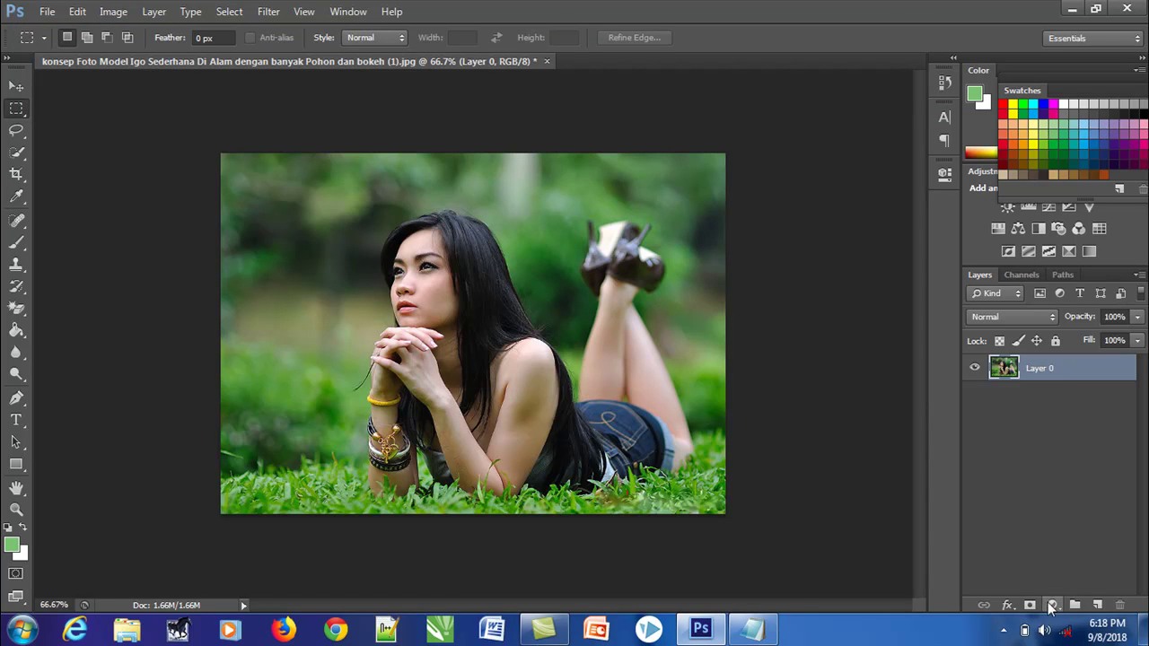
pyautogui.click(1053, 605)
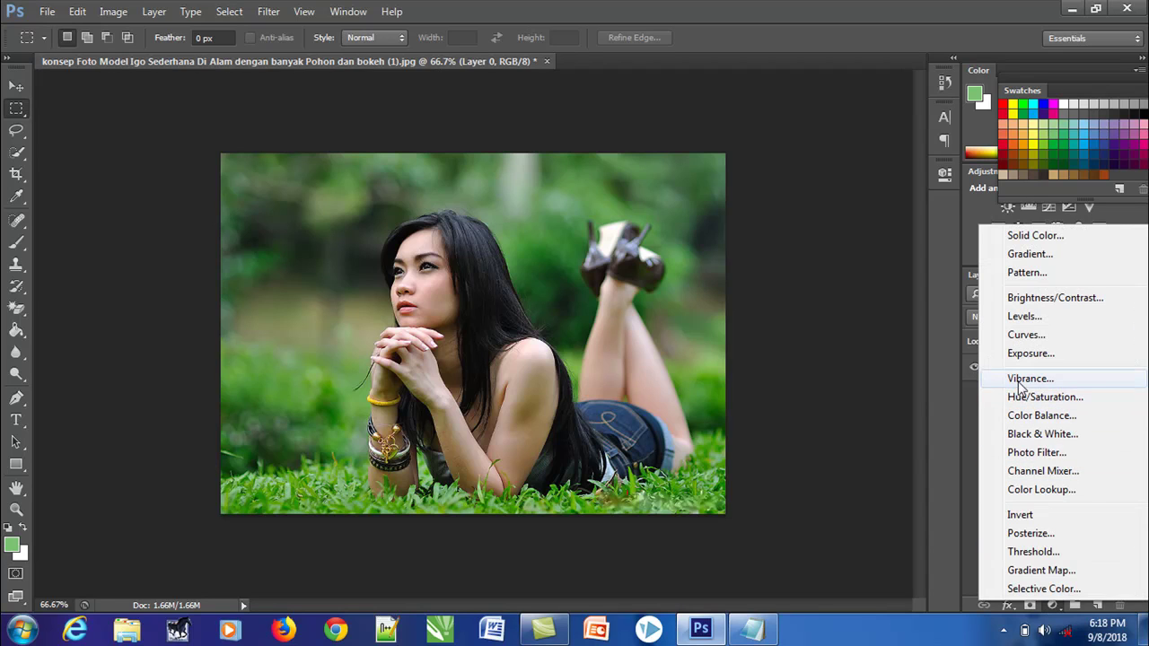
pyautogui.click(1025, 335)
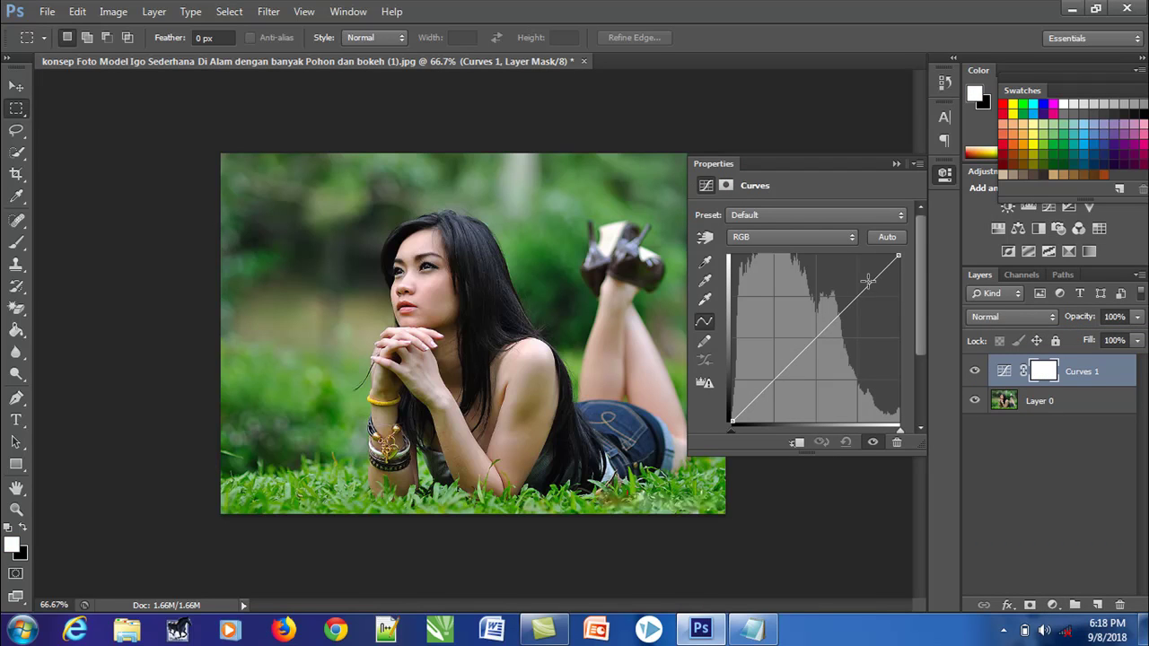
pyautogui.moveTo(871, 283); pyautogui.dragTo(871, 274)
pyautogui.moveTo(768, 381); pyautogui.dragTo(774, 386)
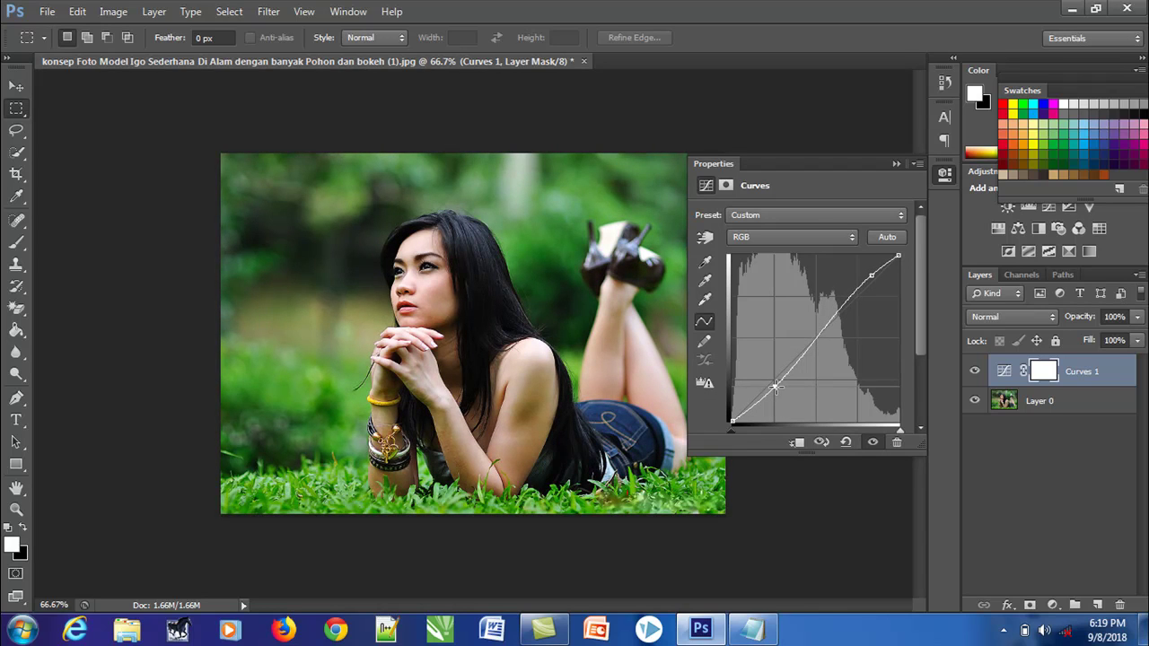
pyautogui.click(896, 163)
pyautogui.click(973, 371)
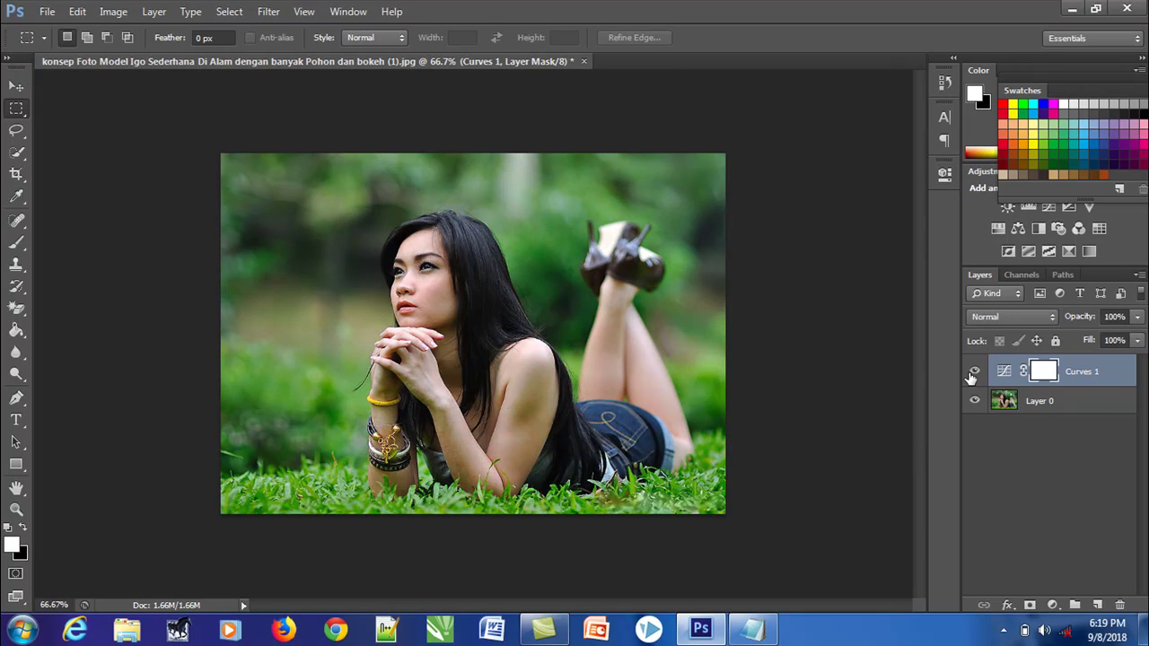
# Extend the Notepad notes to reveal step 5 about adding a Channel Mixer.
pyautogui.click(752, 630)
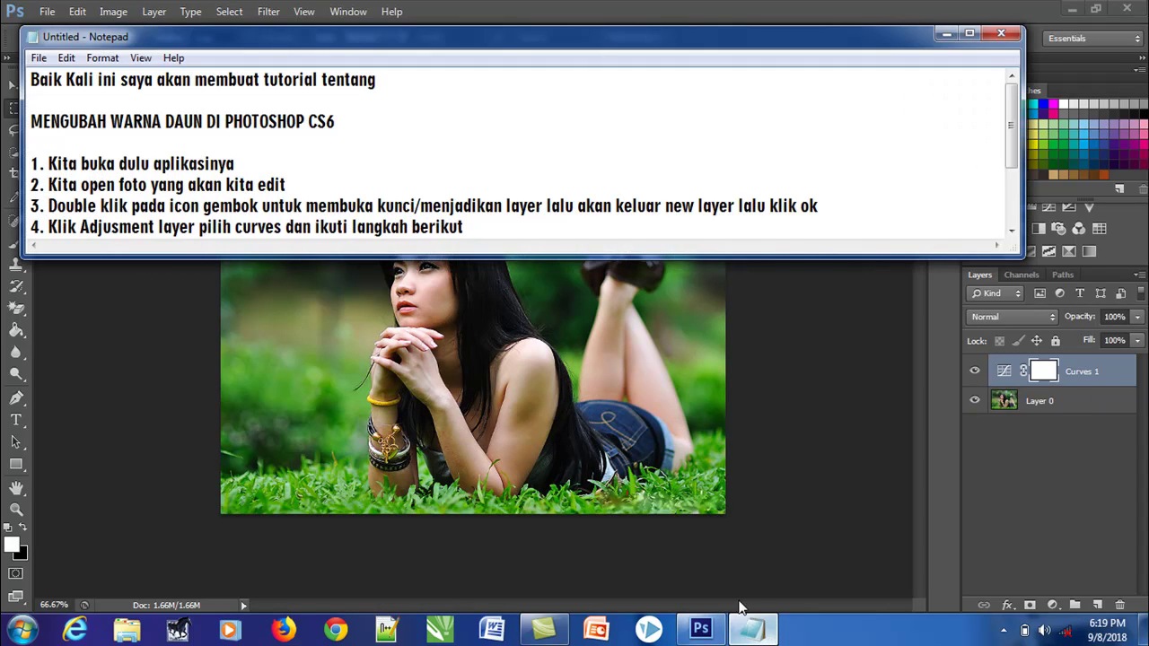
pyautogui.moveTo(647, 257); pyautogui.dragTo(652, 280)
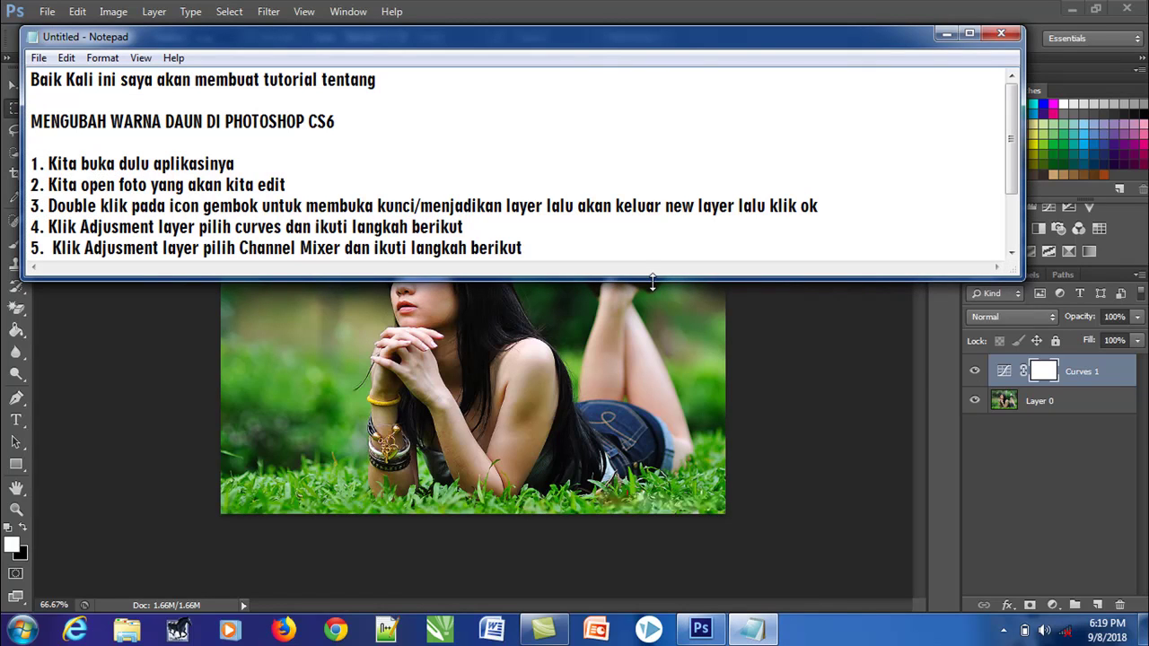
pyautogui.moveTo(652, 282); pyautogui.dragTo(654, 284)
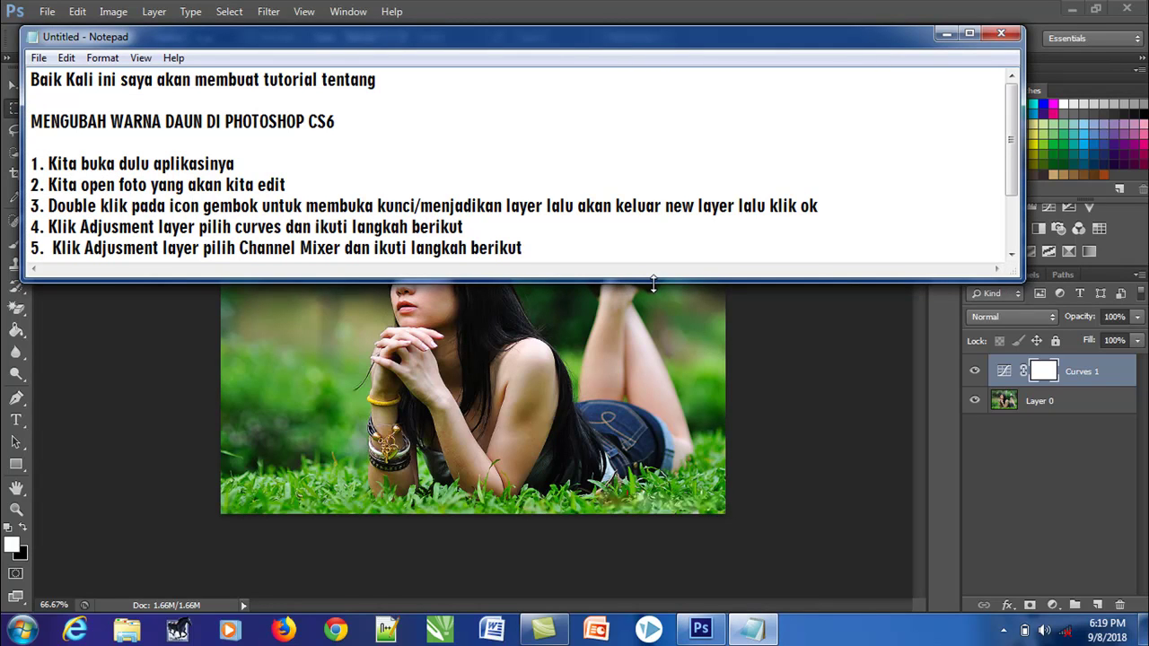
# Add a Channel Mixer adjustment layer with Blue -200, Green +145 and Red +55.
pyautogui.click(685, 329)
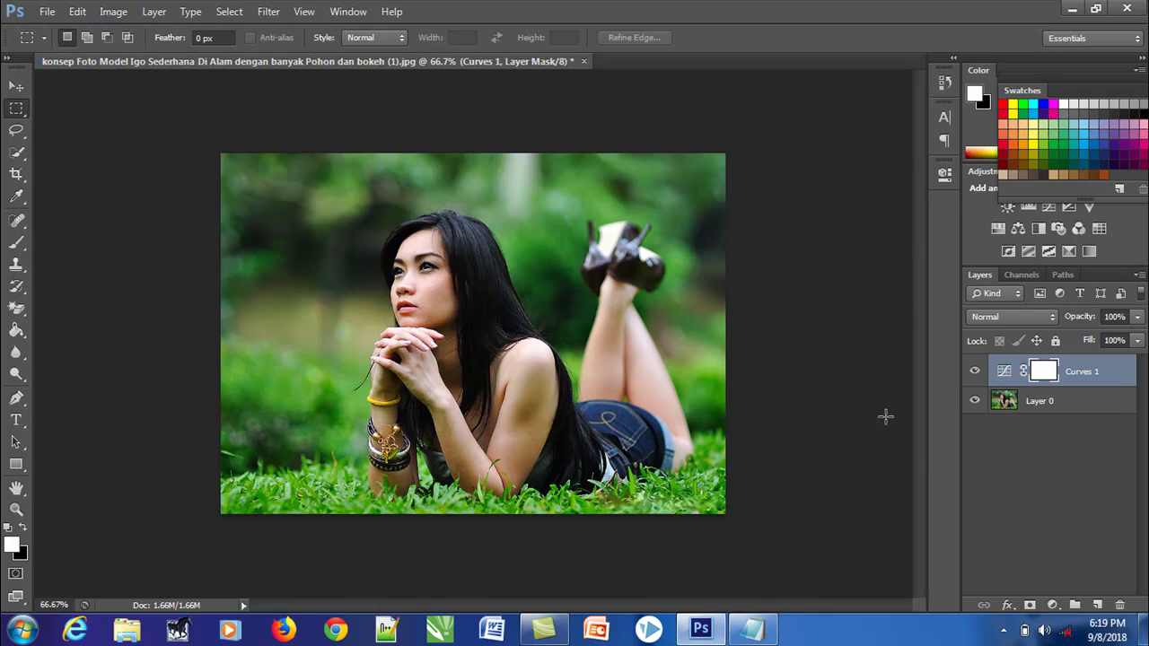
pyautogui.click(1051, 604)
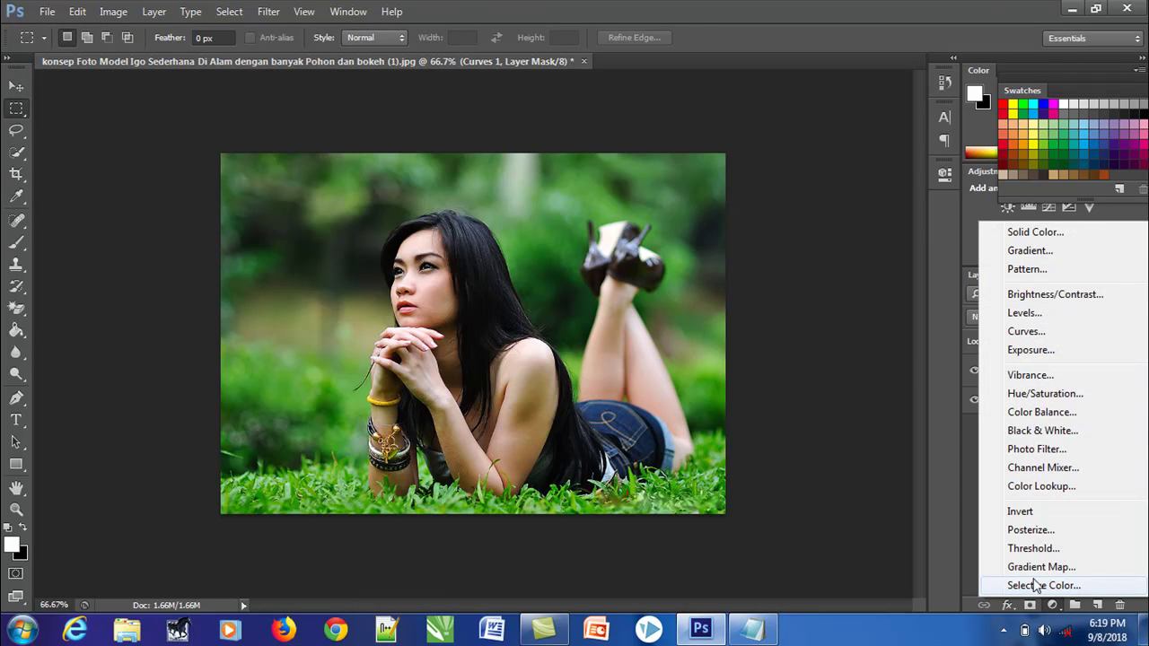
pyautogui.click(1032, 468)
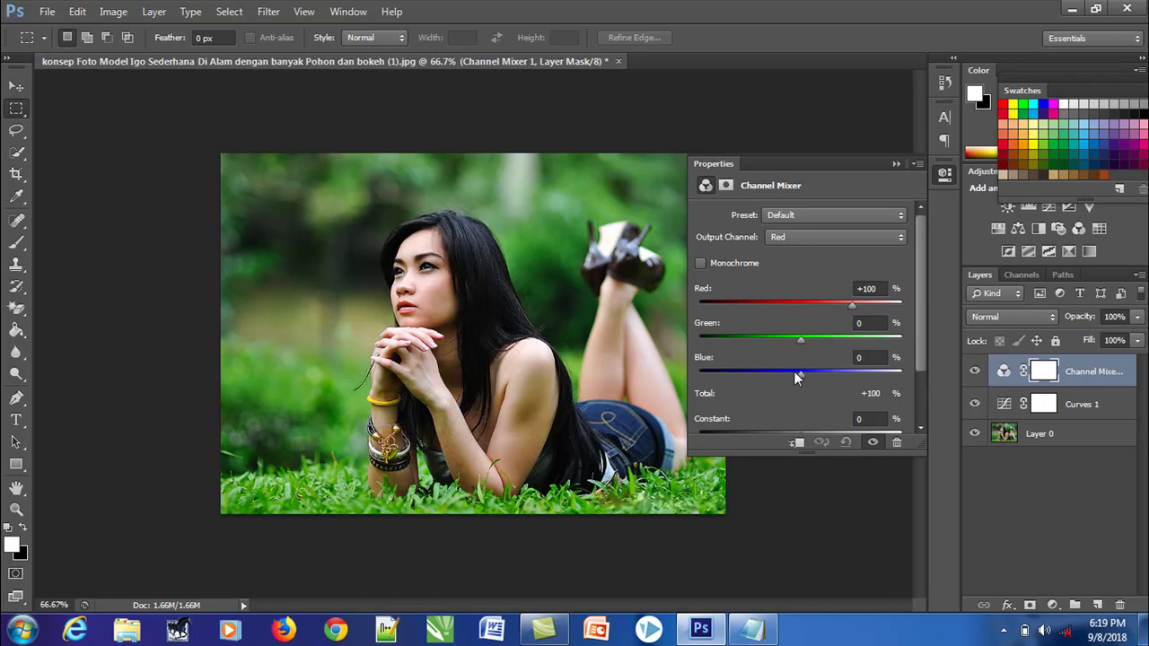
pyautogui.moveTo(797, 373); pyautogui.dragTo(689, 372)
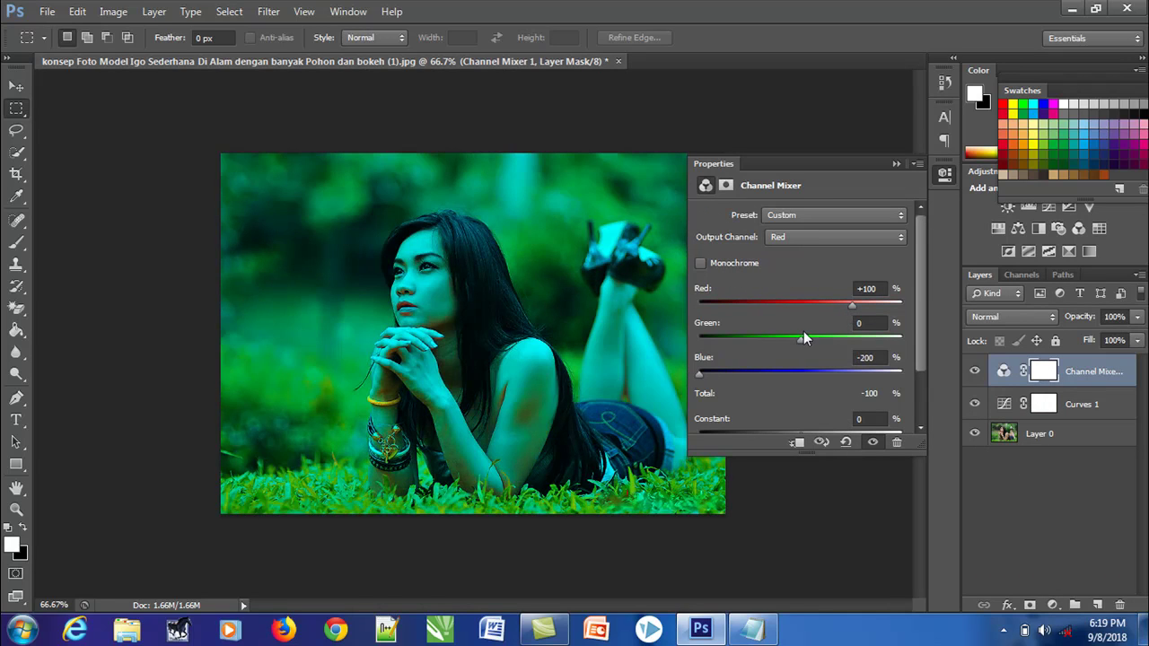
pyautogui.moveTo(807, 341); pyautogui.dragTo(859, 341)
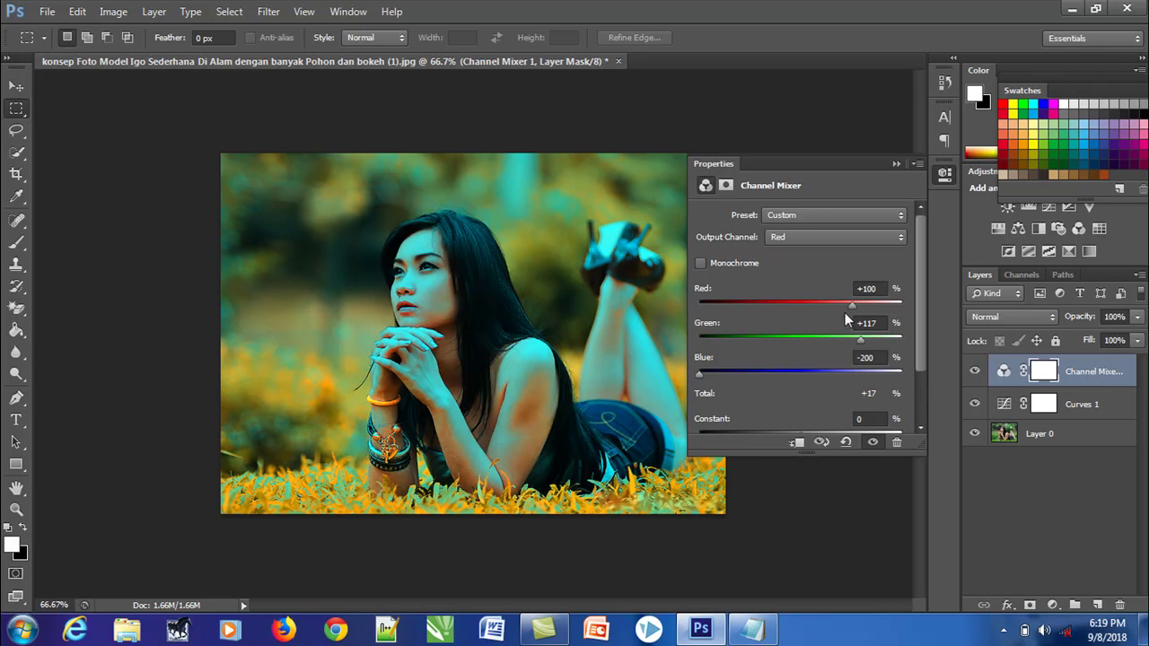
pyautogui.moveTo(852, 305)
pyautogui.mouseDown()
pyautogui.moveTo(824, 305)
pyautogui.moveTo(854, 306)
pyautogui.moveTo(855, 352)
pyautogui.moveTo(892, 357)
pyautogui.moveTo(875, 349)
pyautogui.mouseUp()
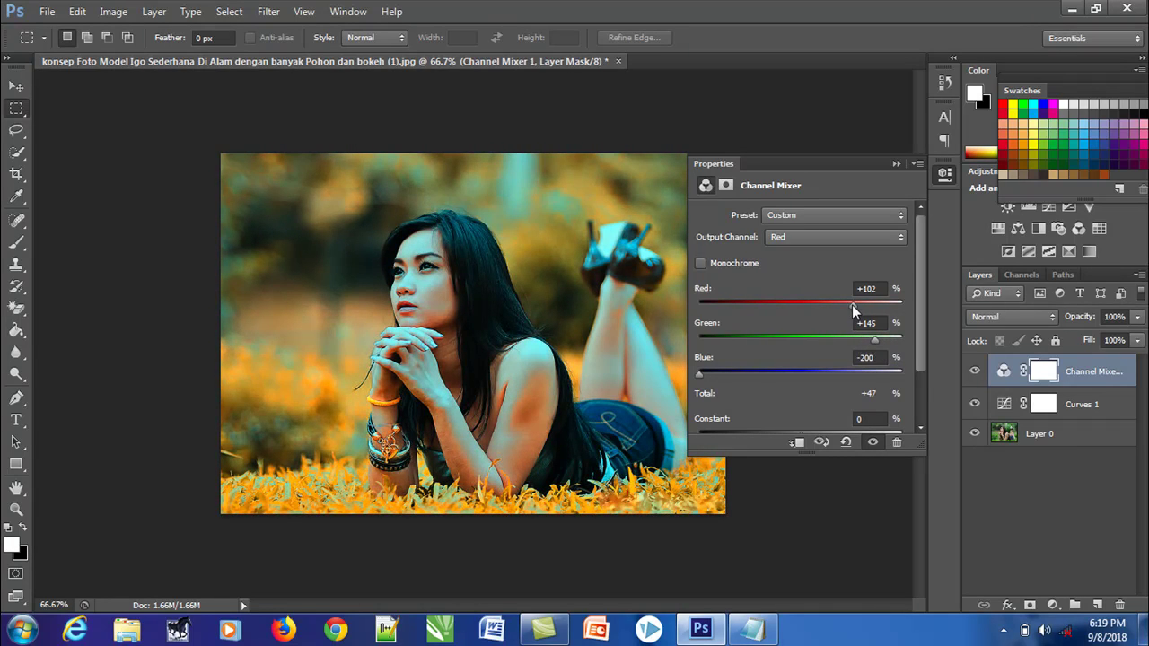
pyautogui.moveTo(852, 304)
pyautogui.mouseDown()
pyautogui.moveTo(825, 298)
pyautogui.moveTo(844, 305)
pyautogui.moveTo(829, 307)
pyautogui.mouseUp()
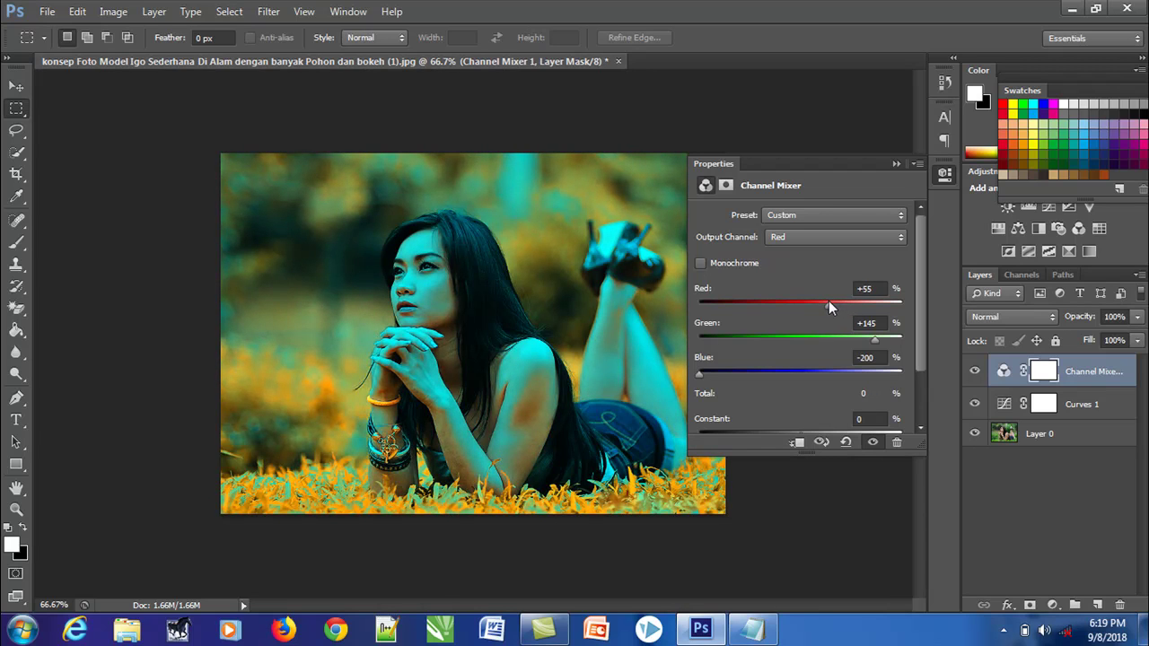
# Toggle the Channel Mixer layer to compare the result, then reveal step 6 in the notes.
pyautogui.click(895, 164)
pyautogui.click(977, 376)
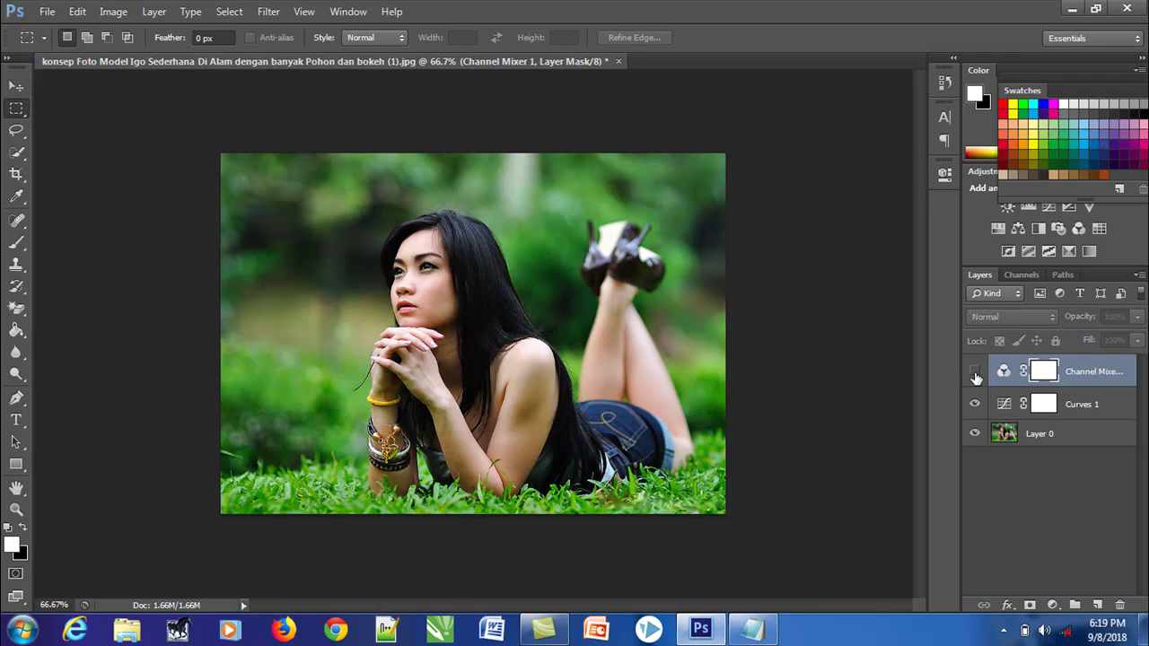
pyautogui.click(975, 376)
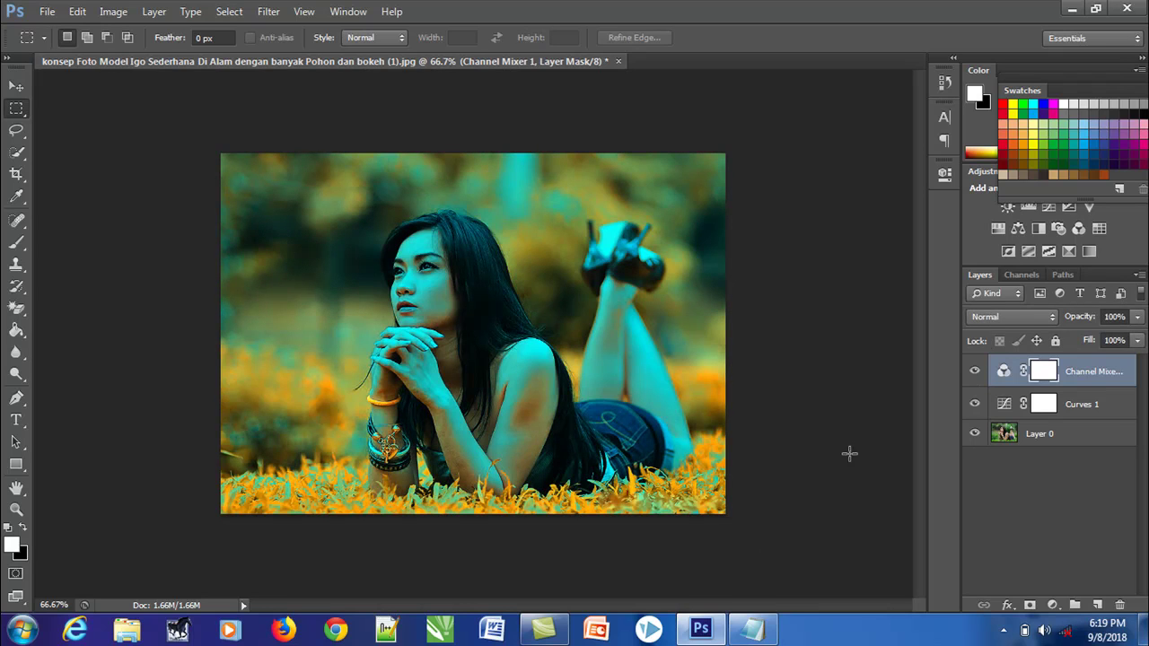
pyautogui.click(753, 630)
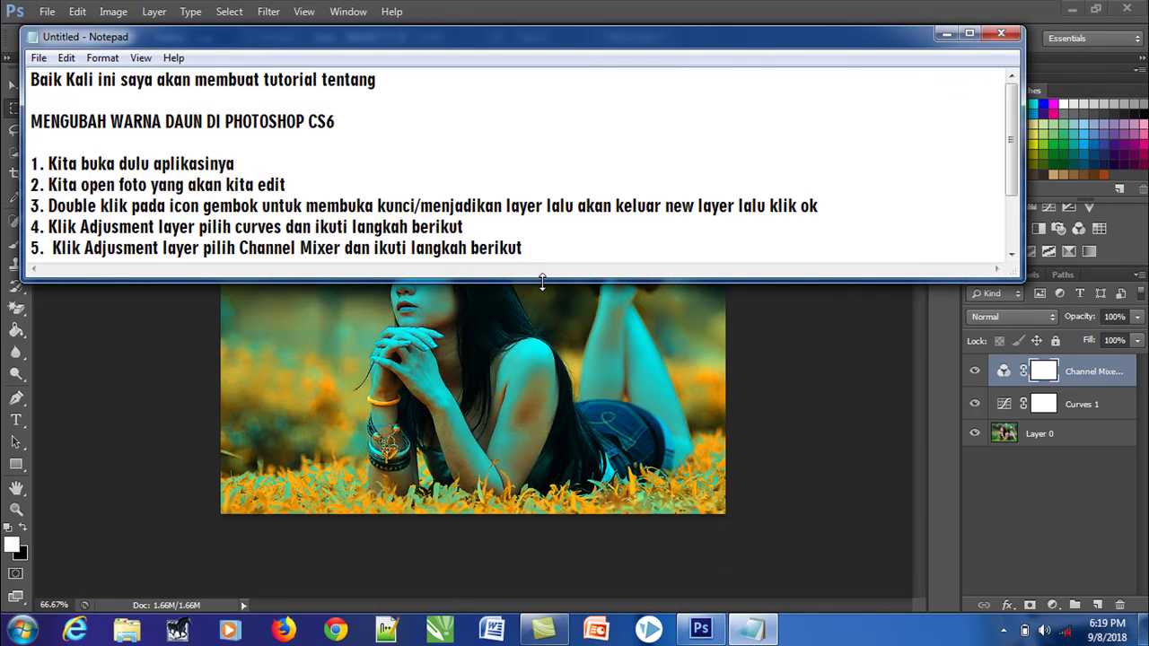
pyautogui.moveTo(538, 282); pyautogui.dragTo(543, 305)
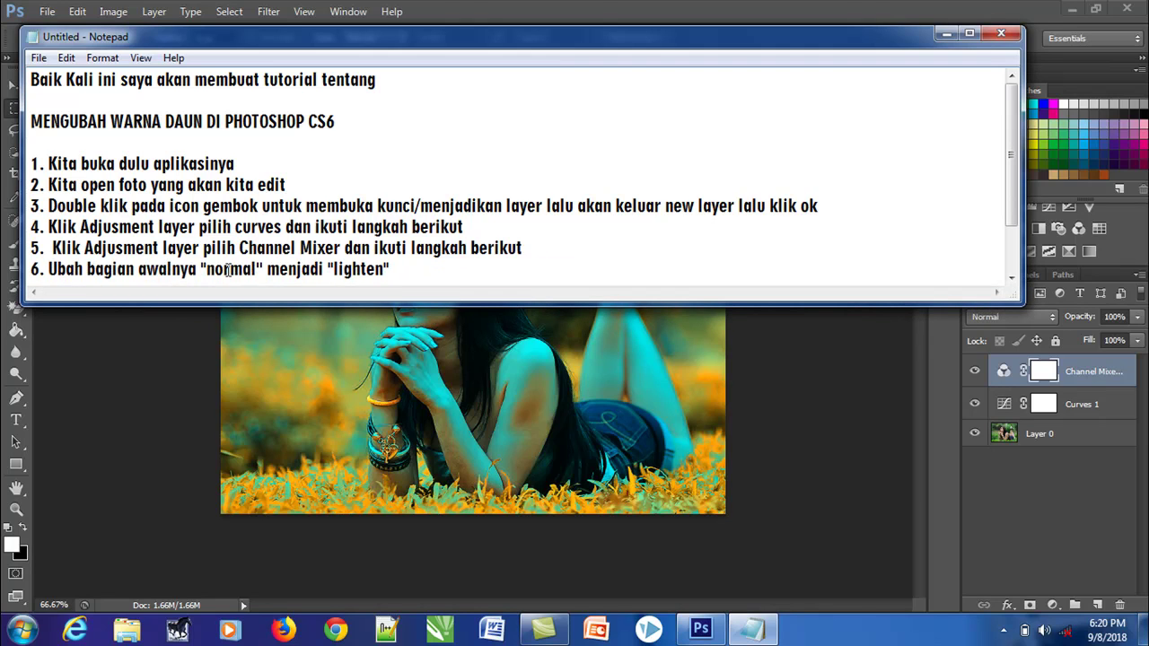
# Set the Channel Mixer layer's blend mode to Lighten and reveal step 7 in the notes.
pyautogui.click(976, 486)
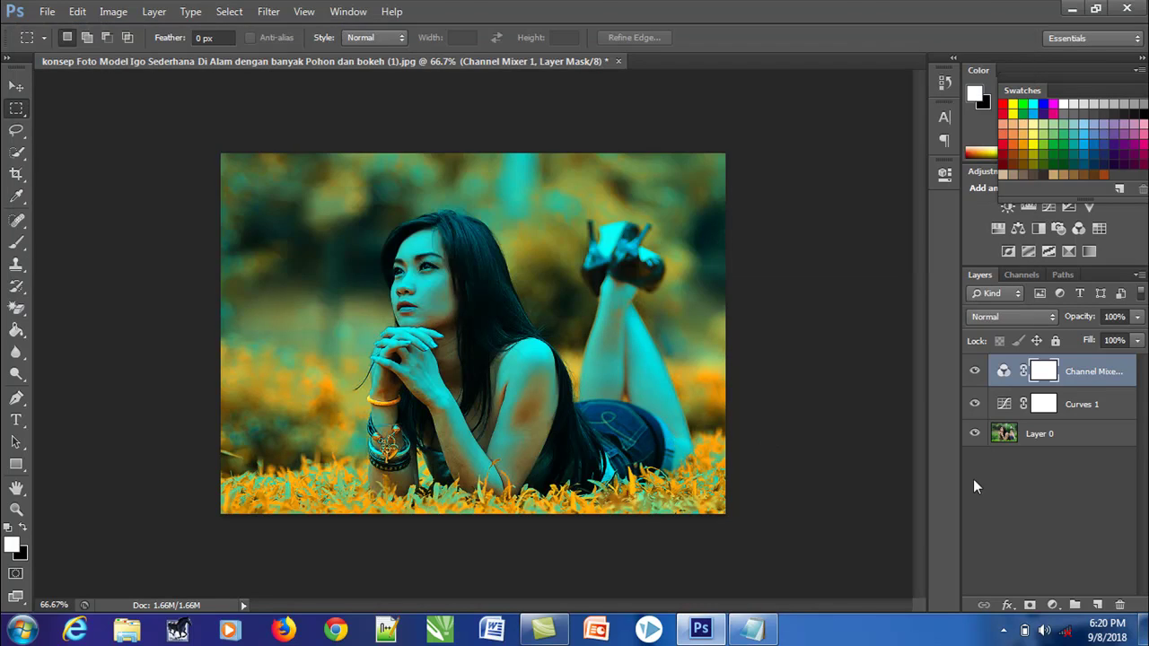
pyautogui.click(983, 317)
pyautogui.click(979, 130)
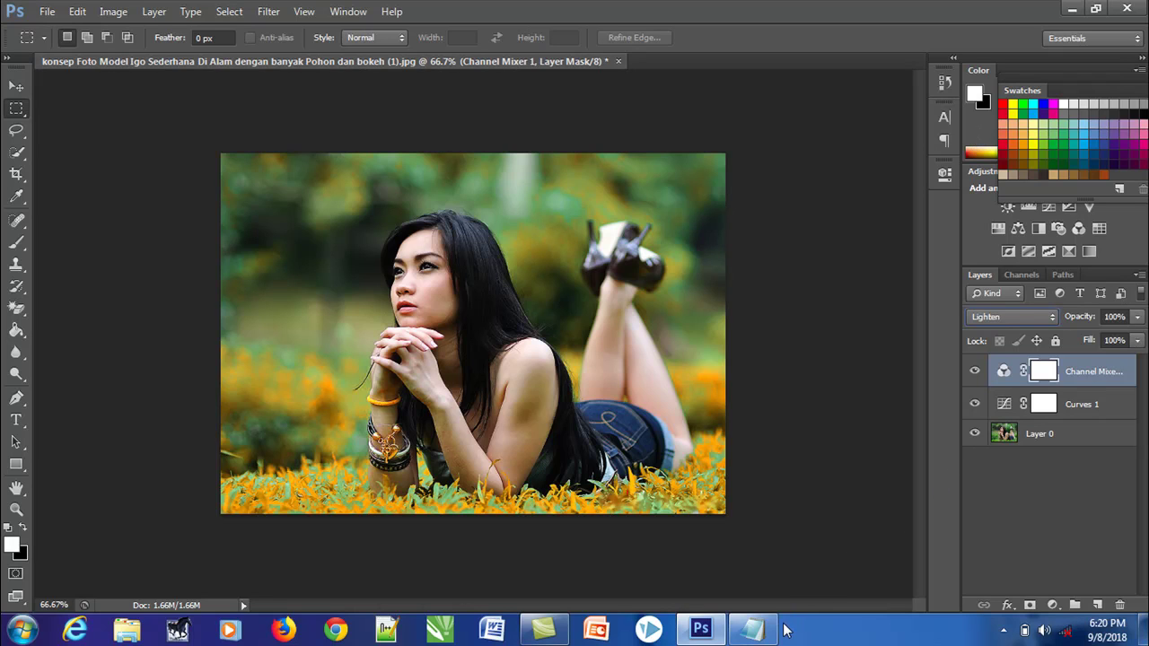
pyautogui.click(754, 631)
pyautogui.moveTo(563, 304); pyautogui.dragTo(566, 327)
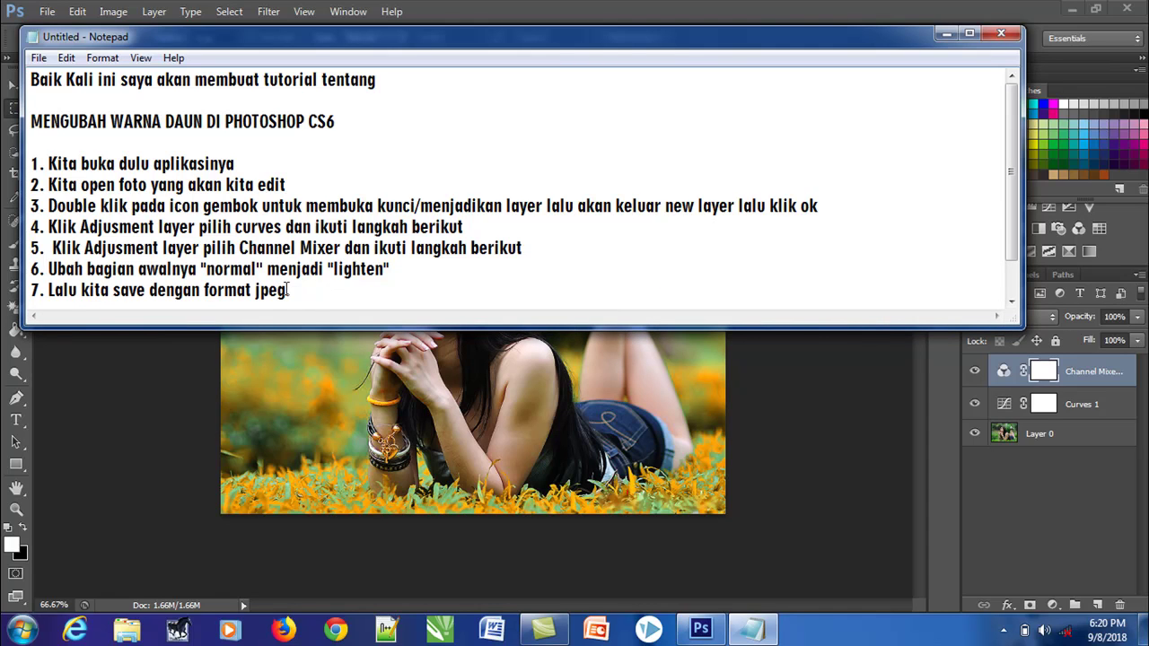
pyautogui.click(781, 378)
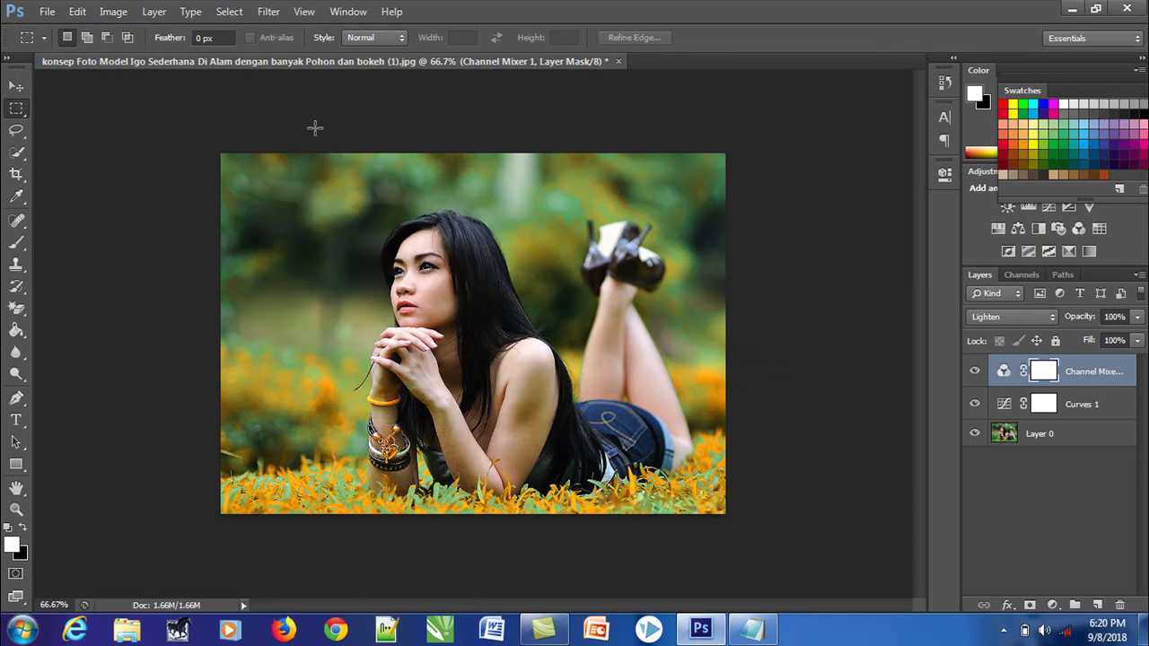
# Start Save As and name the file 'gfnhn'.
pyautogui.click(43, 12)
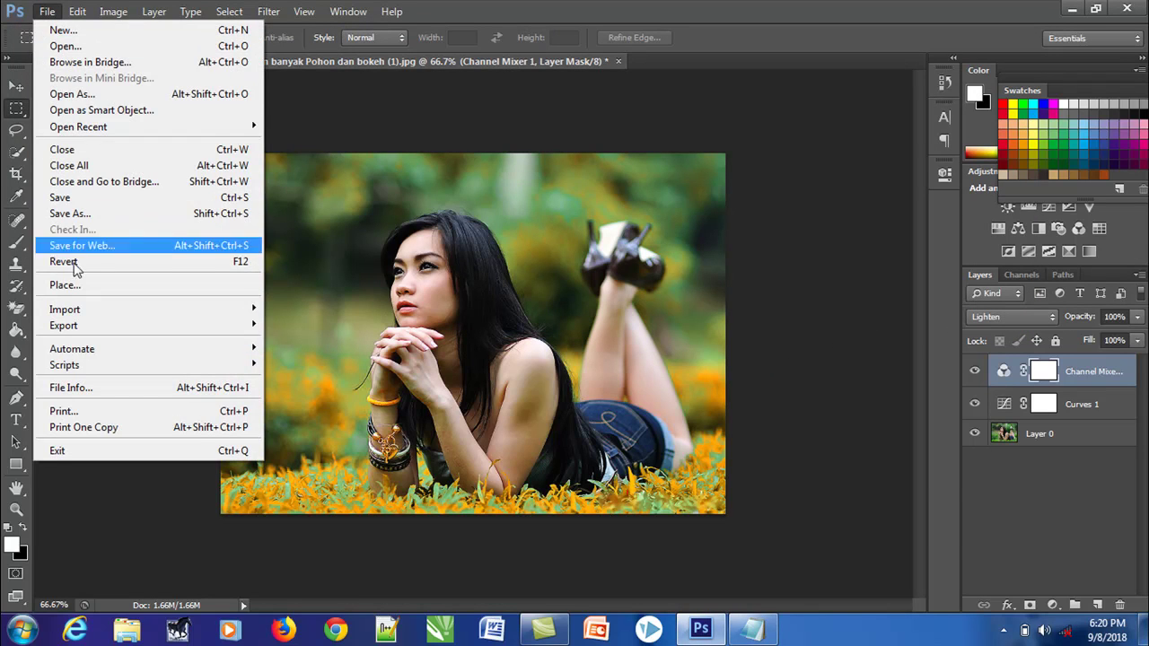
pyautogui.click(61, 216)
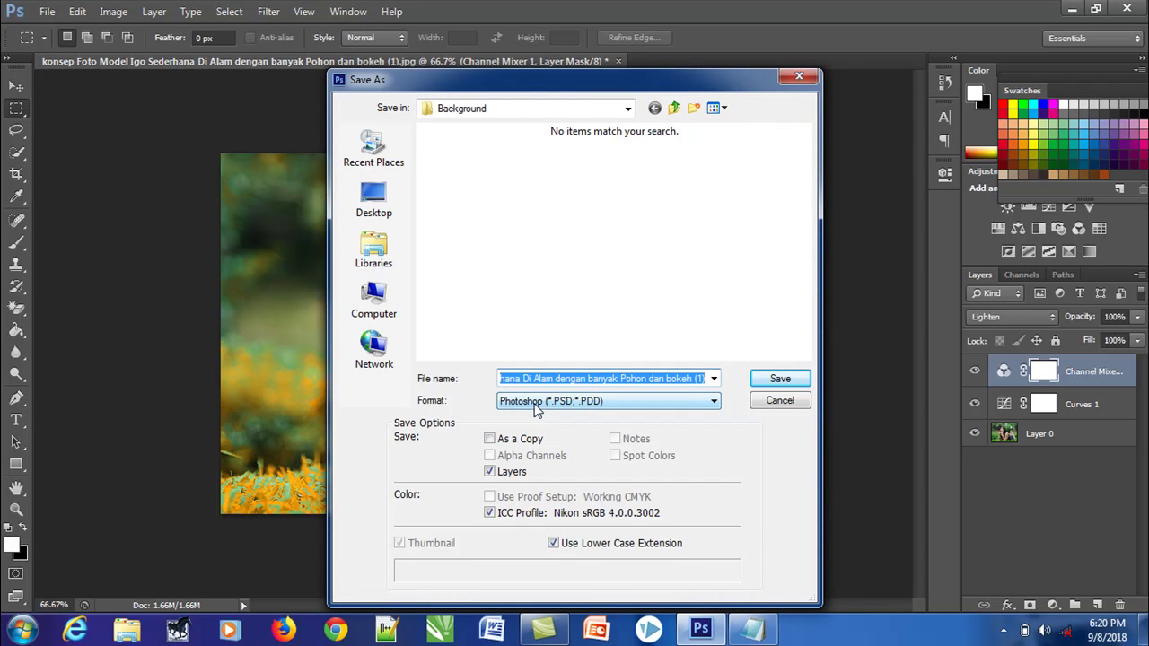
pyautogui.click(533, 378)
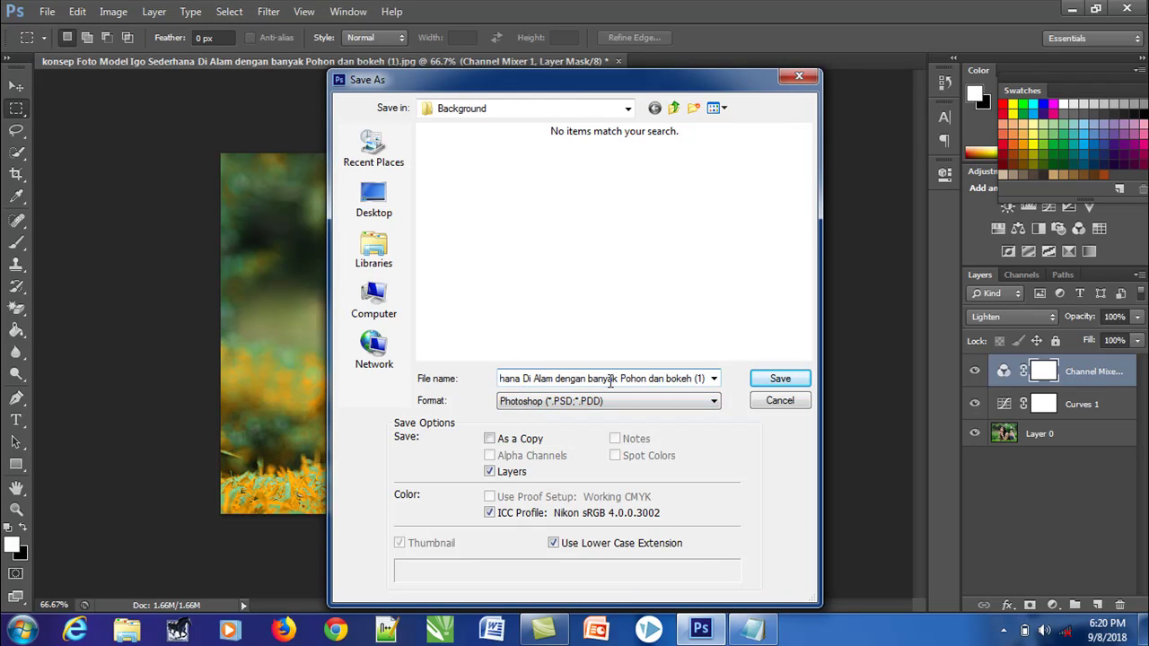
pyautogui.hotkey('ctrl', 'a')
pyautogui.write('gfnhn')
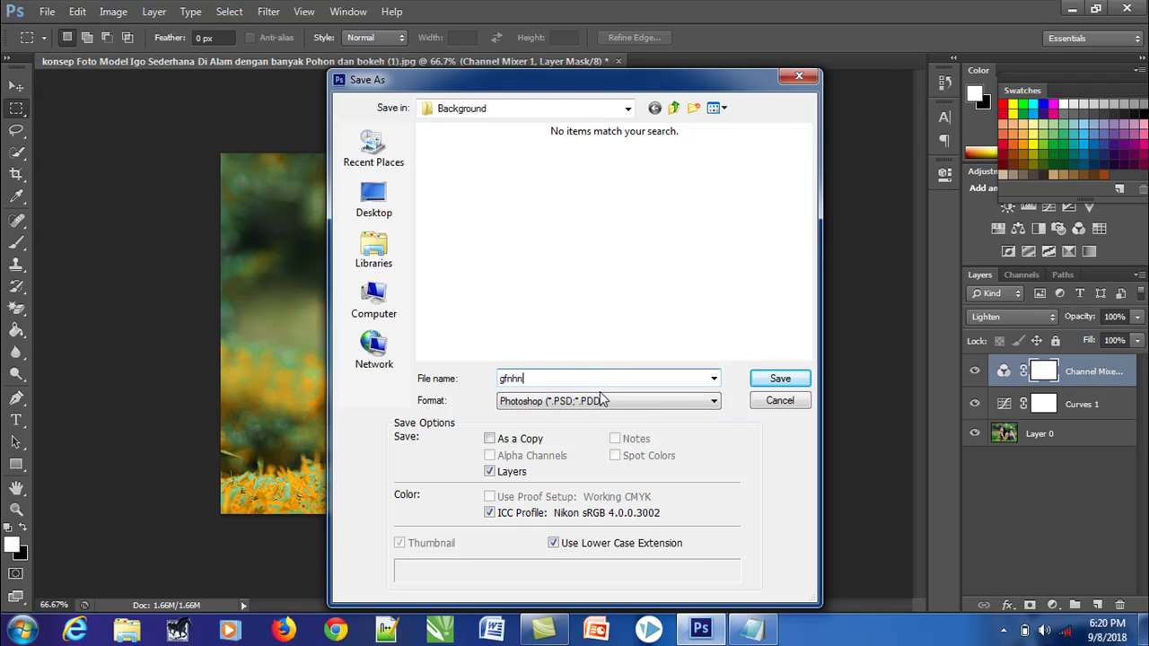
# Save it in JPEG format to Local Disk (D:), accepting the JPEG options.
pyautogui.click(373, 301)
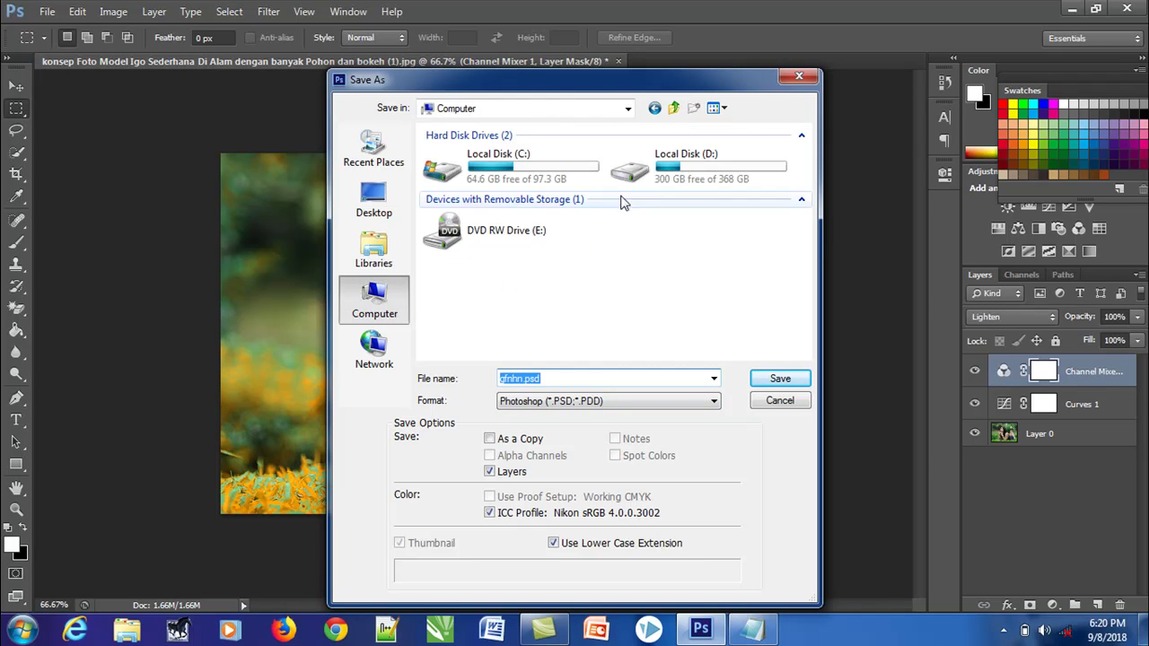
pyautogui.click(660, 175)
pyautogui.doubleClick(659, 175)
pyautogui.click(571, 401)
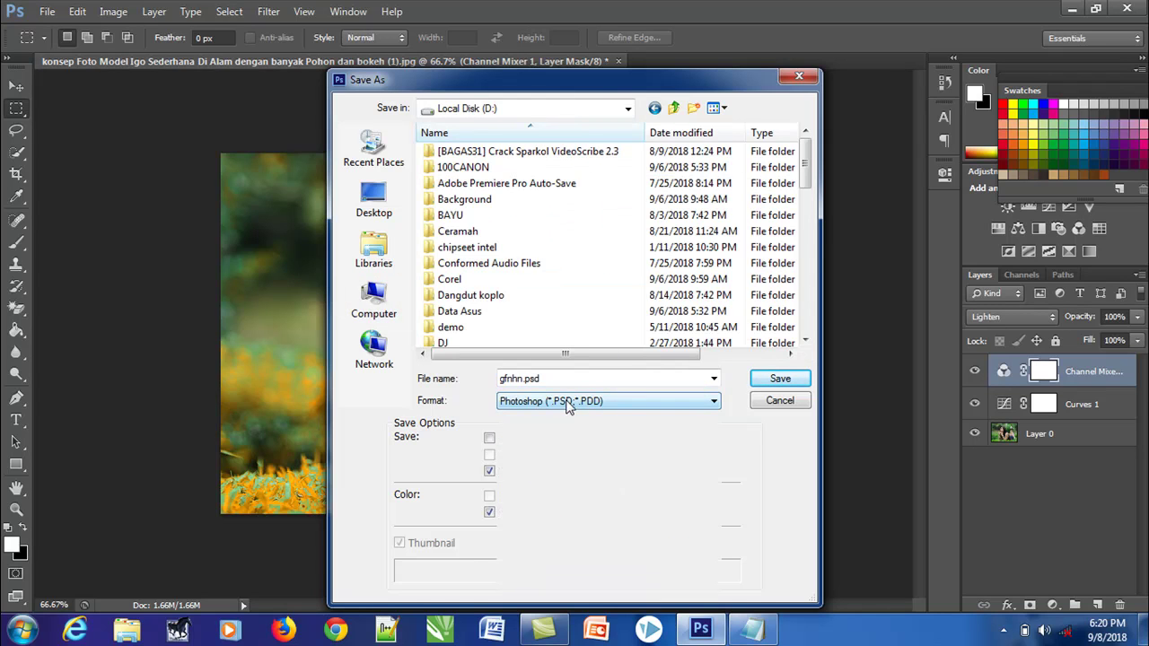
pyautogui.click(543, 504)
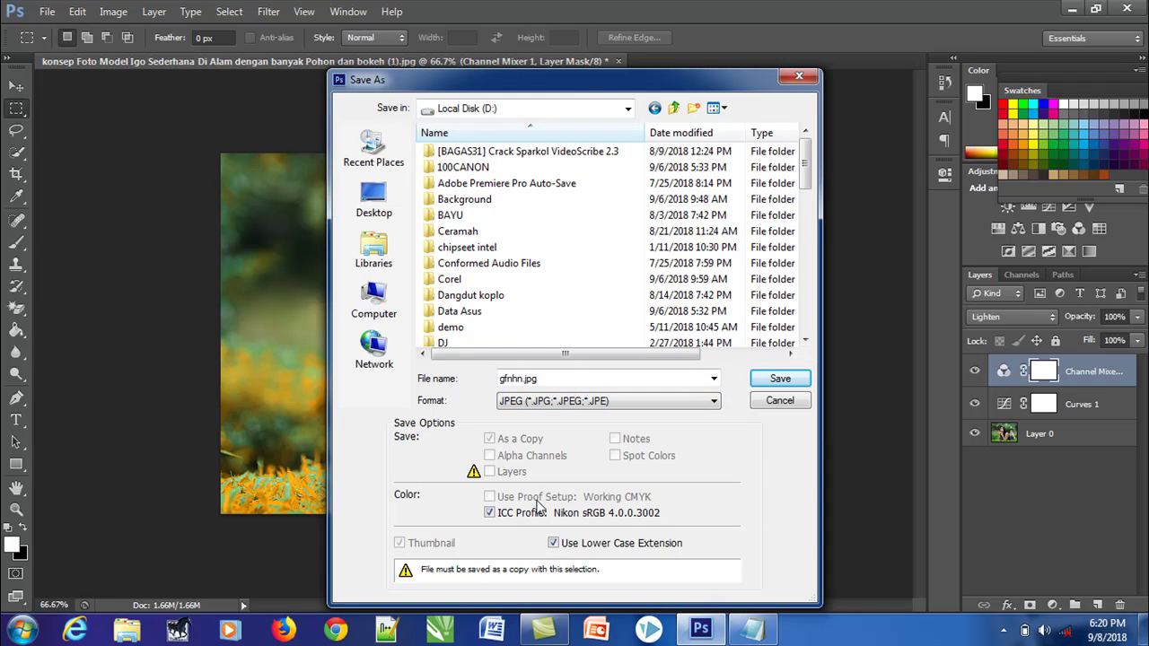
pyautogui.click(777, 378)
pyautogui.click(672, 155)
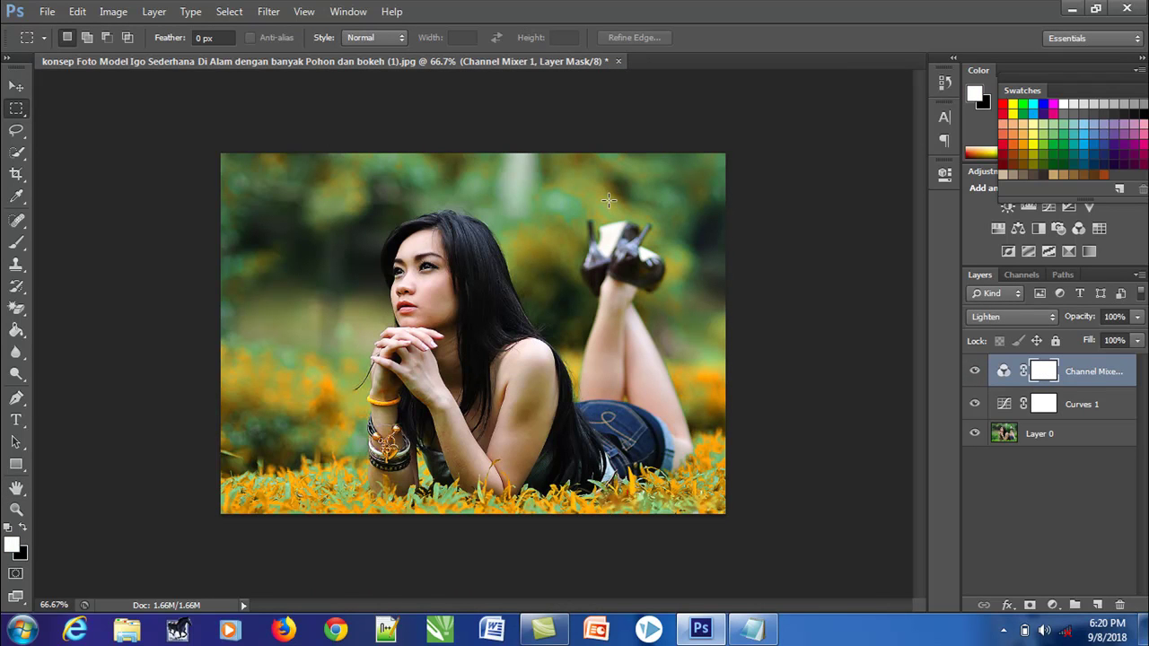
# Minimize Photoshop, extend the notes to show the closing line, then minimize Notepad.
pyautogui.click(1072, 9)
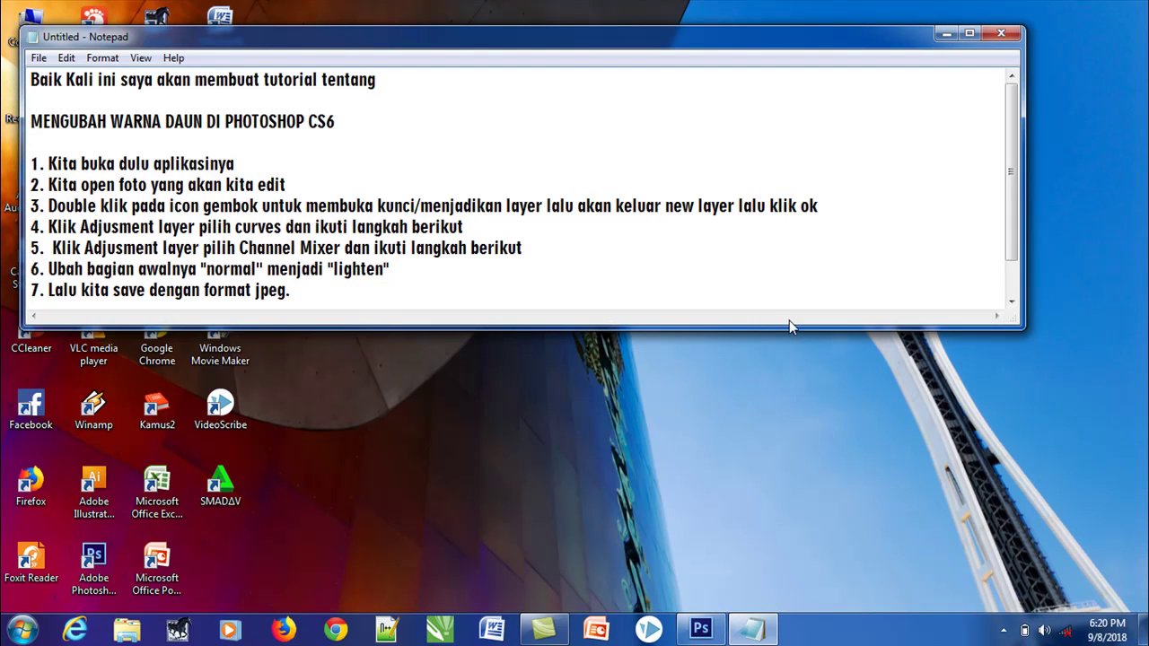
pyautogui.moveTo(789, 326); pyautogui.dragTo(785, 365)
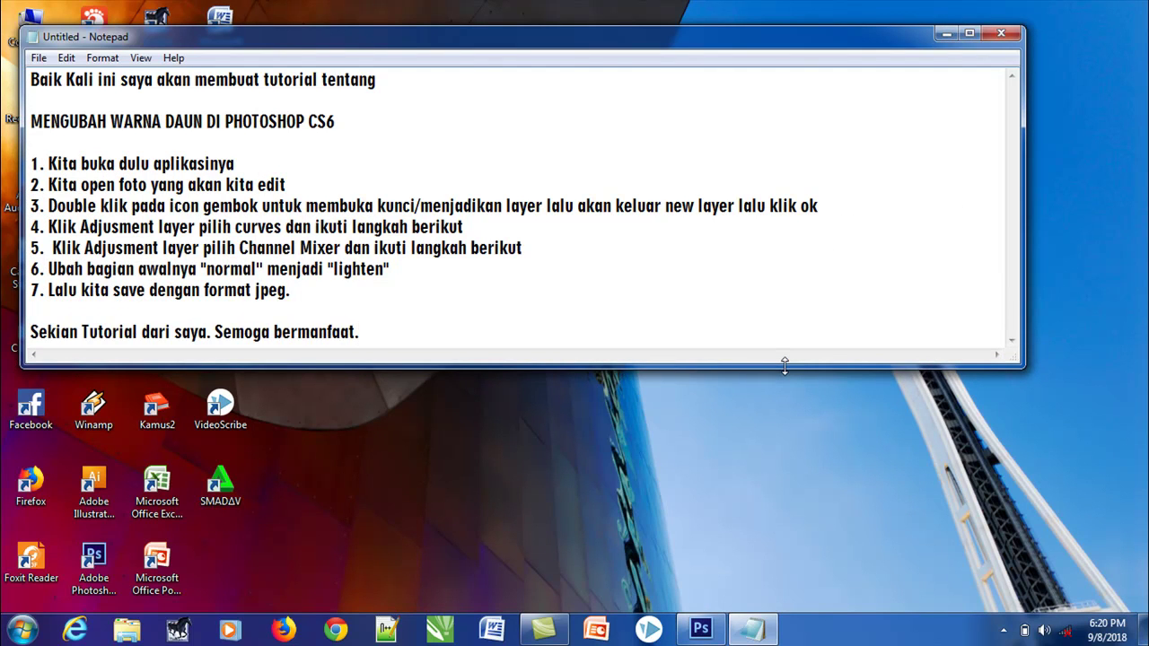
pyautogui.click(790, 420)
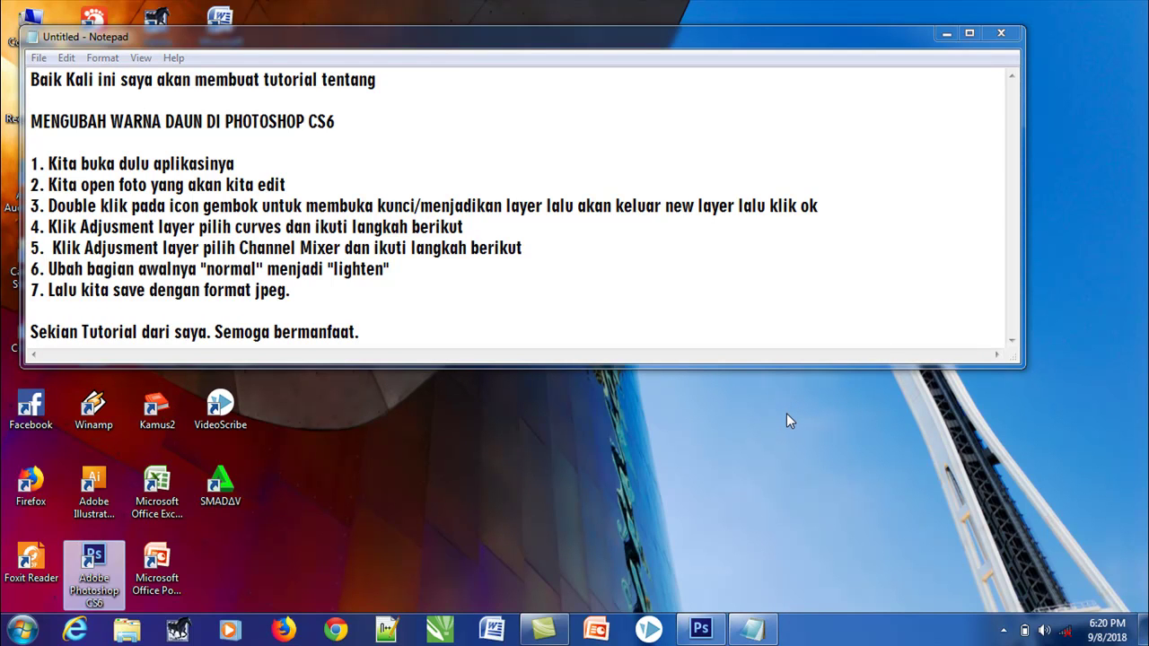
pyautogui.click(893, 38)
pyautogui.click(944, 34)
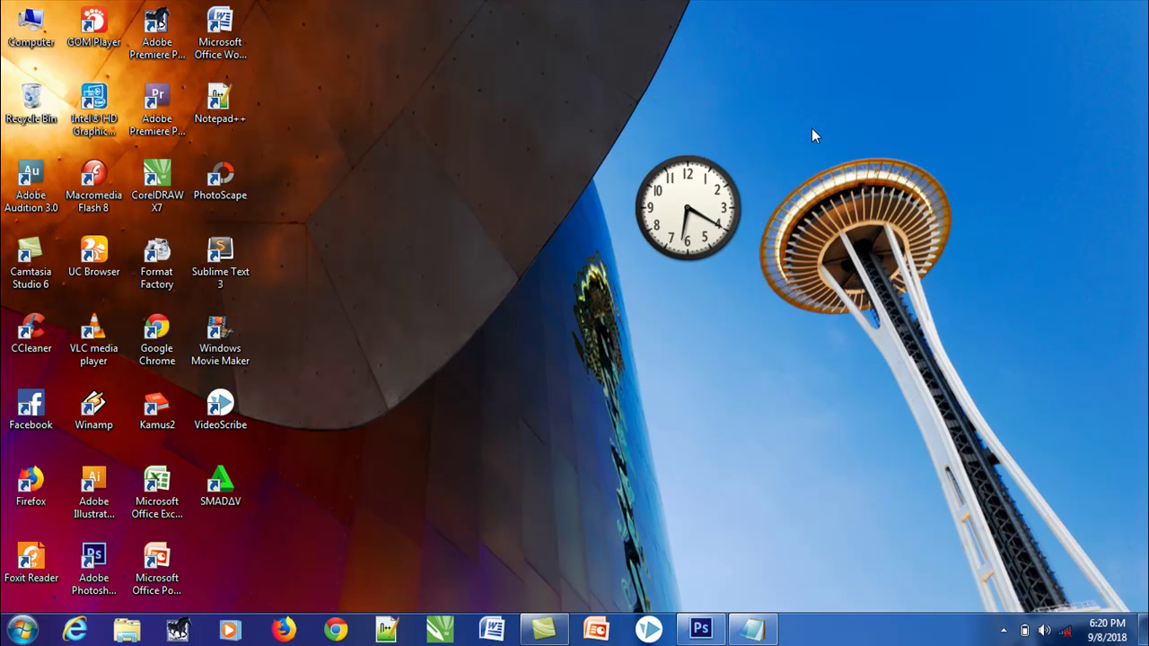